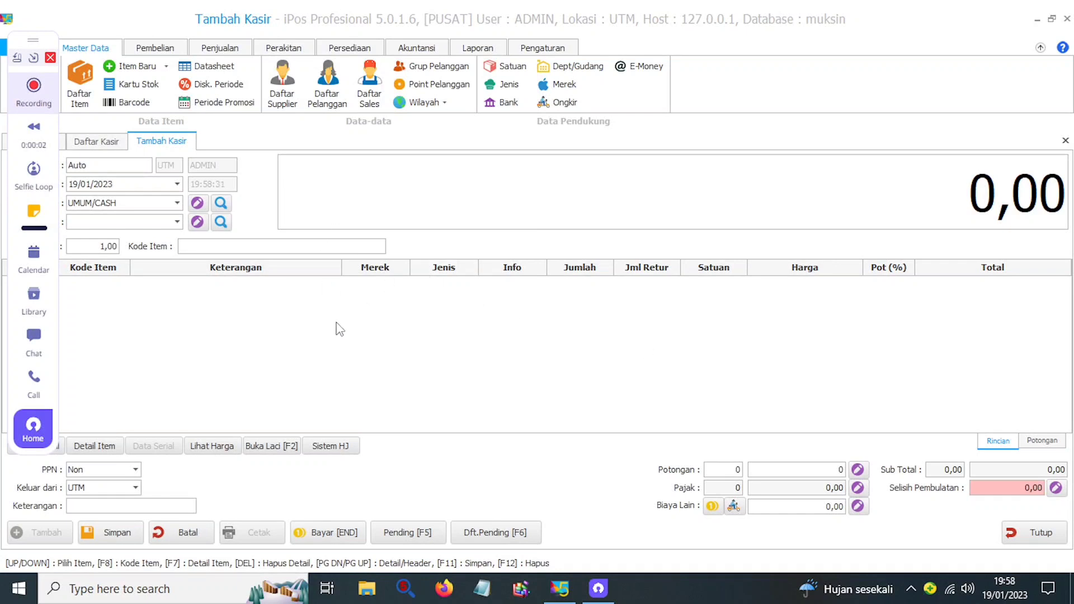
Step: Start a new inventory item record and enter FB1013 as its item code
left_click(283, 285)
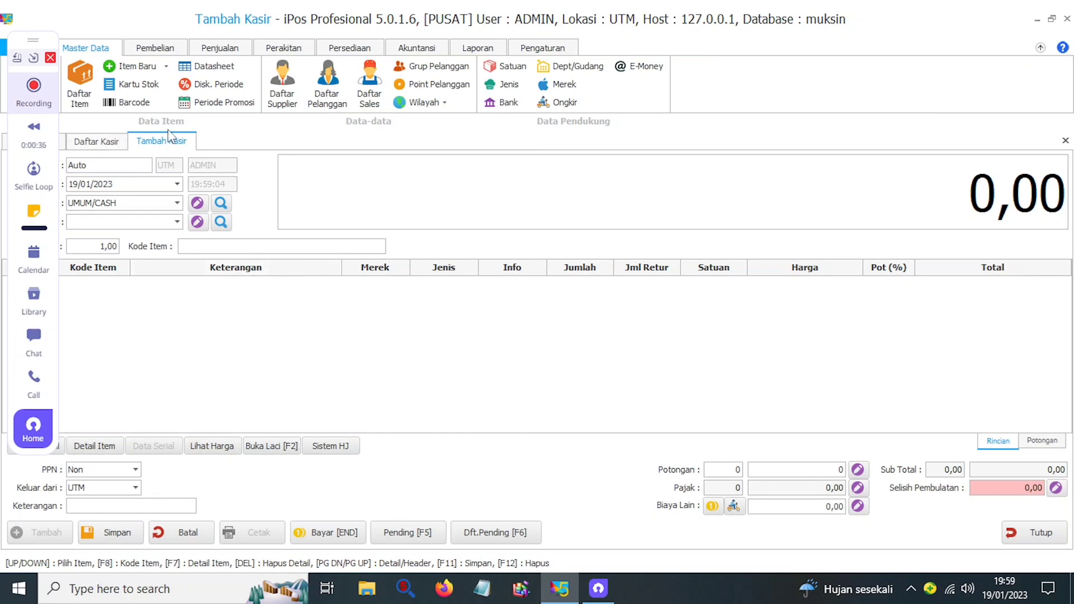
left_click(35, 60)
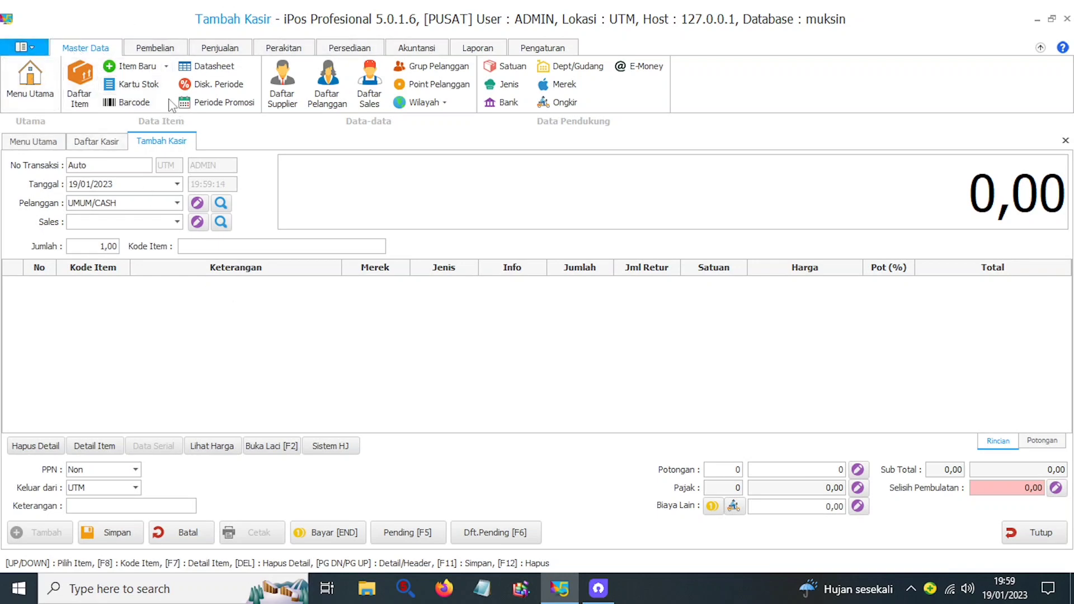
left_click(132, 67)
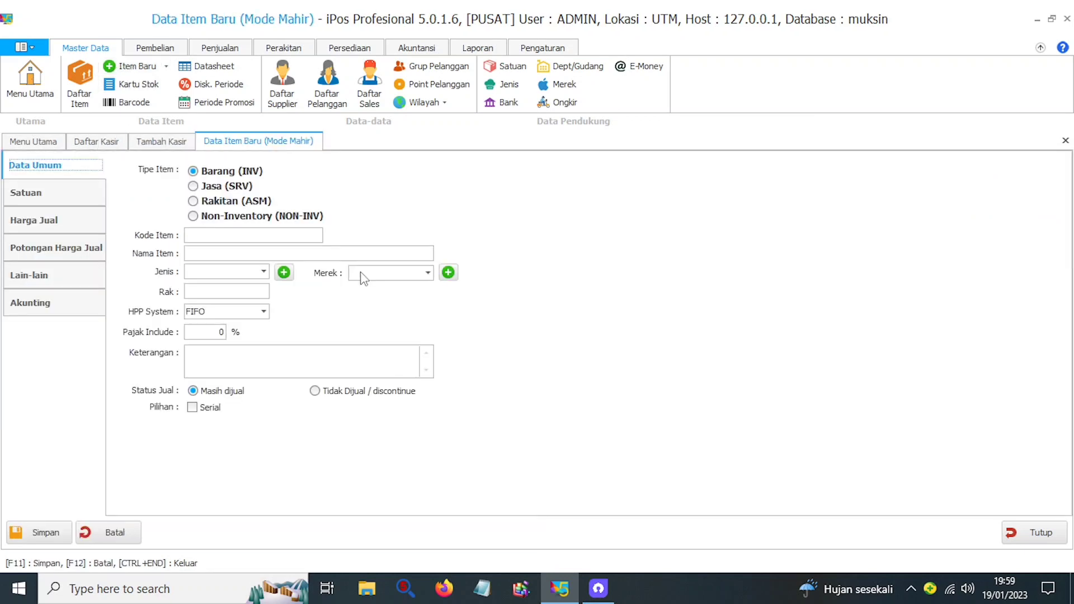
left_click(215, 237)
type("fb1013")
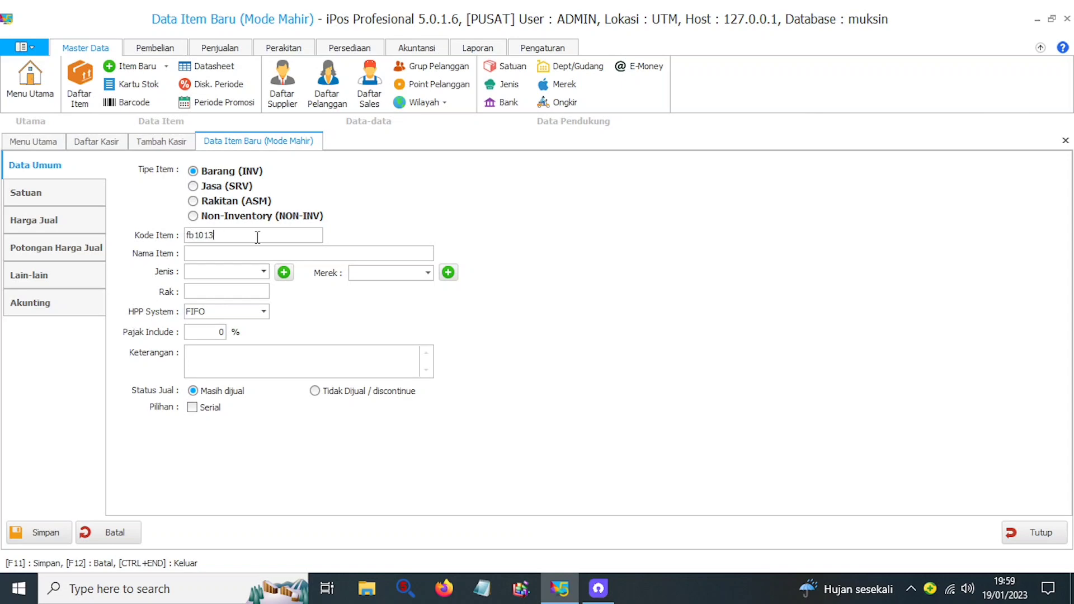
left_click(196, 235)
key("BackSpace")
key("BackSpace")
type("FB")
Step: Enter VAPE Aerosol 240 ml SWEET POWDER as the item name
left_click(225, 250)
type("Aerosol 240 ml")
left_click(187, 253)
type("va")
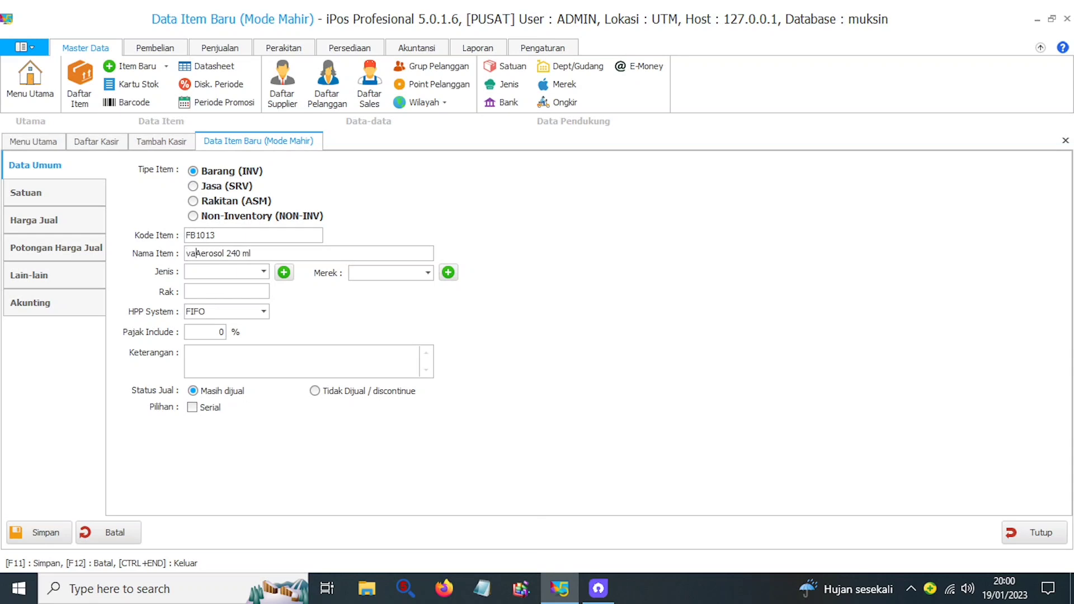
key("BackSpace")
key("BackSpace")
type("VA")
type("FE")
left_click(283, 253)
left_click(203, 251)
key("BackSpace")
type("P")
left_click(290, 251)
type("SWEET POWDER")
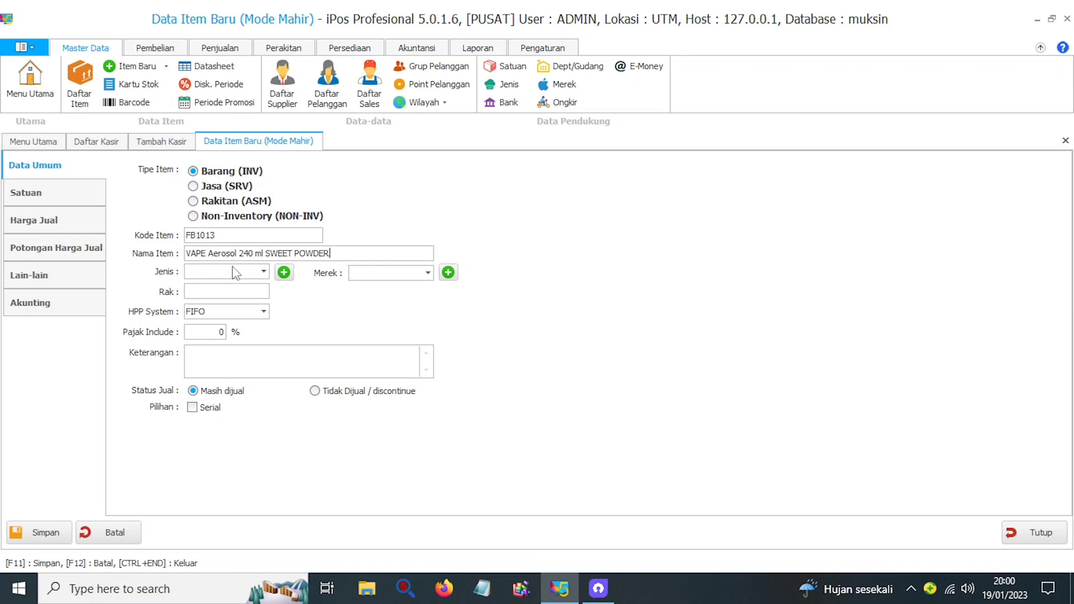
Step: Shorten and reorder the item name to VAPE AER SWEET POWDER 240ML
left_click_drag(238, 254, 210, 254)
type("AEOR")
key("BackSpace")
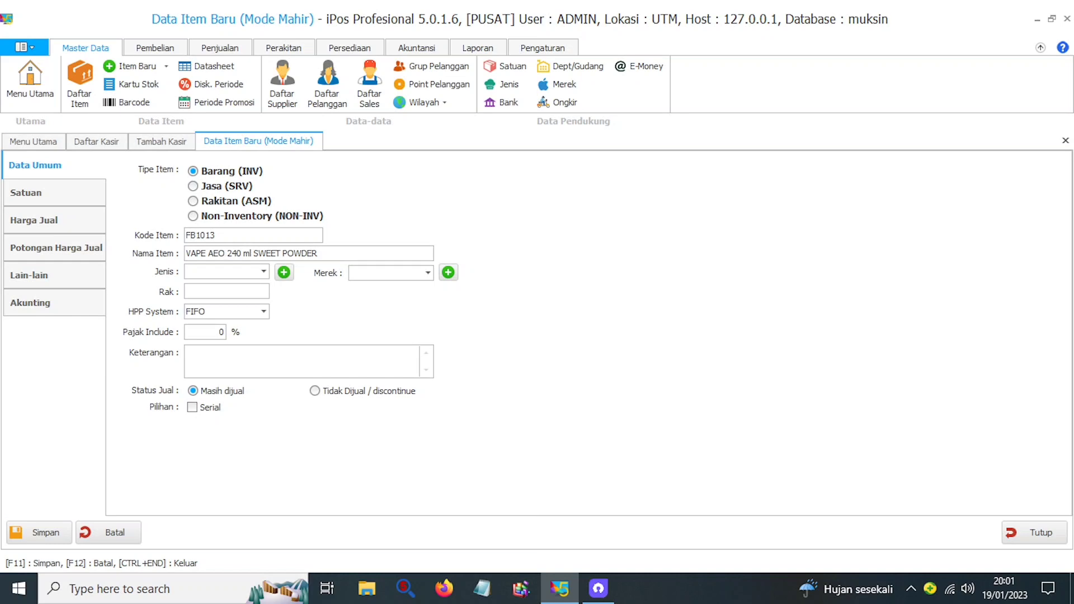
key("BackSpace")
type("R")
left_click_drag(254, 254, 226, 251)
key("BackSpace")
left_click(322, 254)
type("240ML")
Step: Set the item's type (Jenis) to OBAT and its brand (Merek) to VAPE
left_click(230, 272)
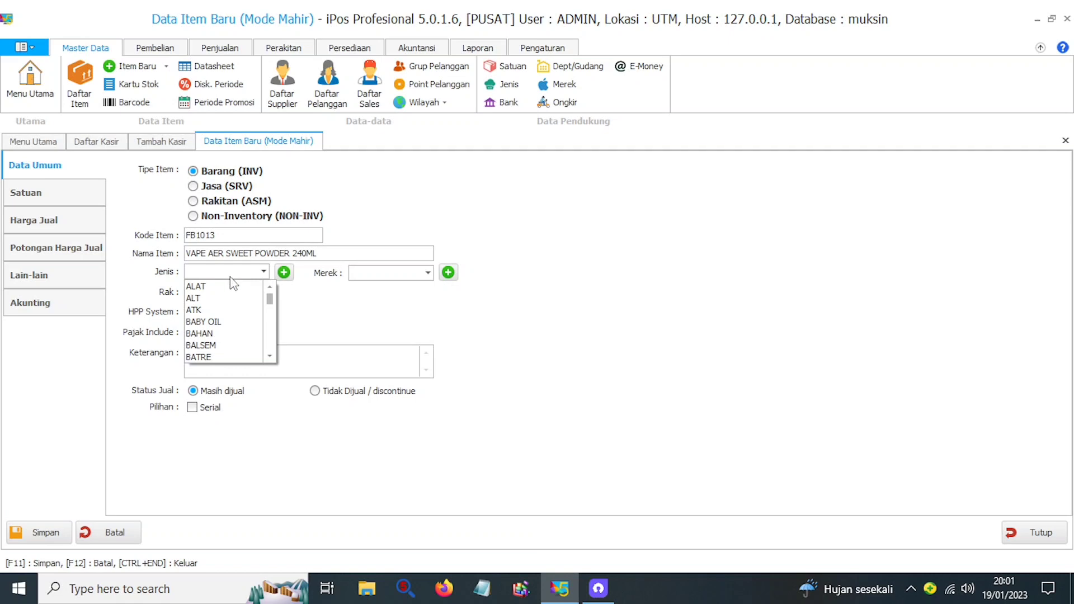
left_click(207, 287)
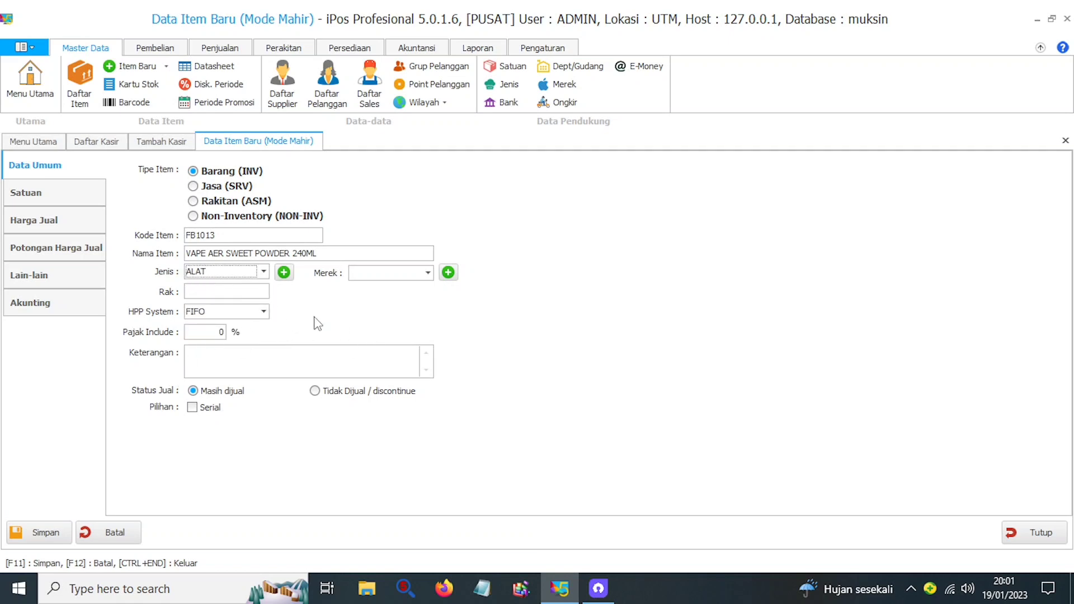
left_click(228, 272)
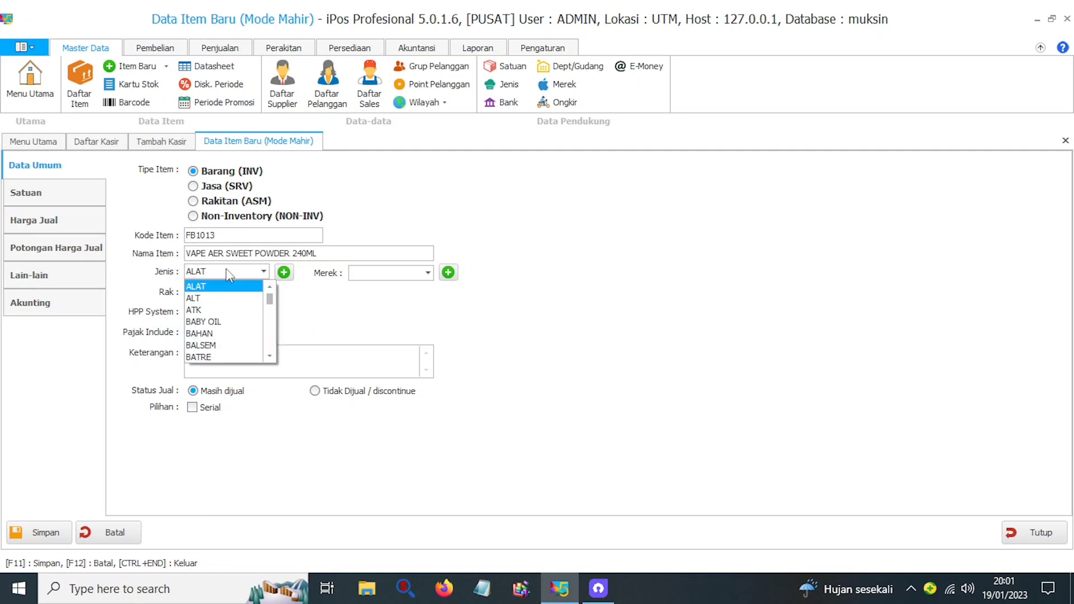
type("ob")
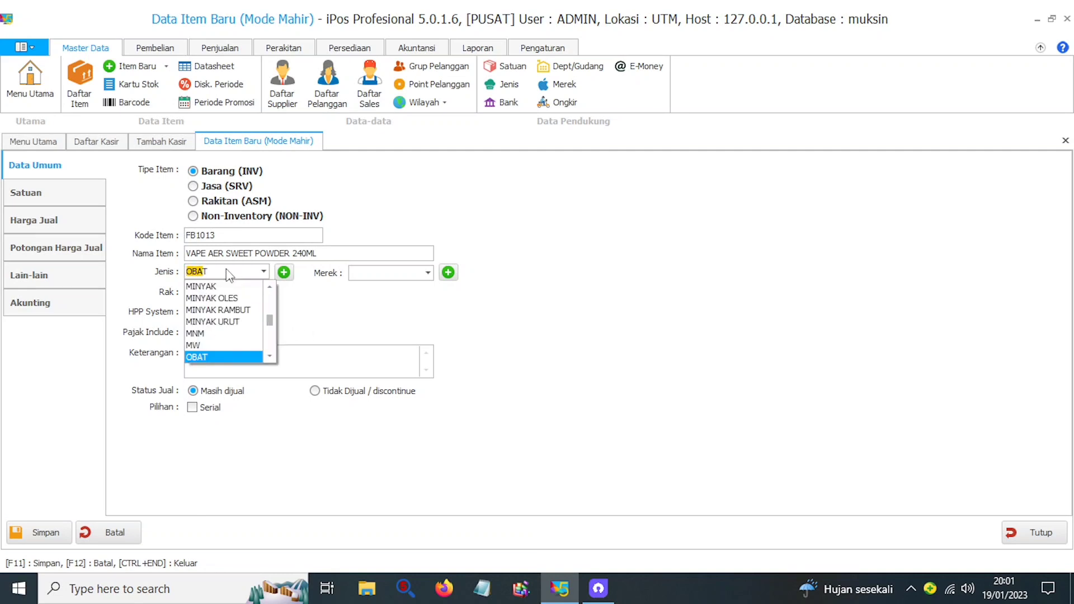
key("Tab")
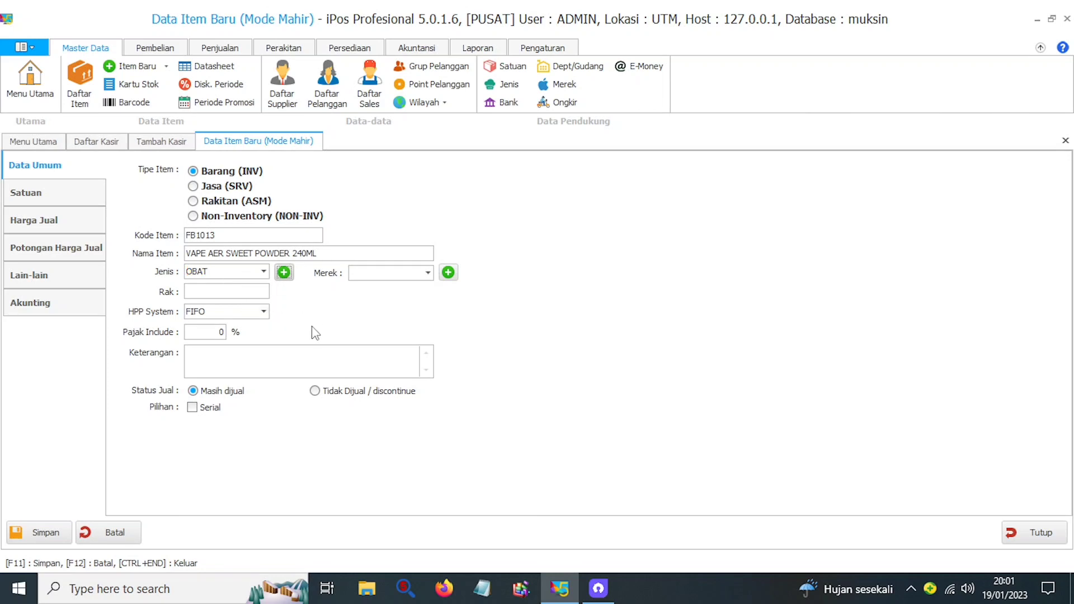
left_click(390, 274)
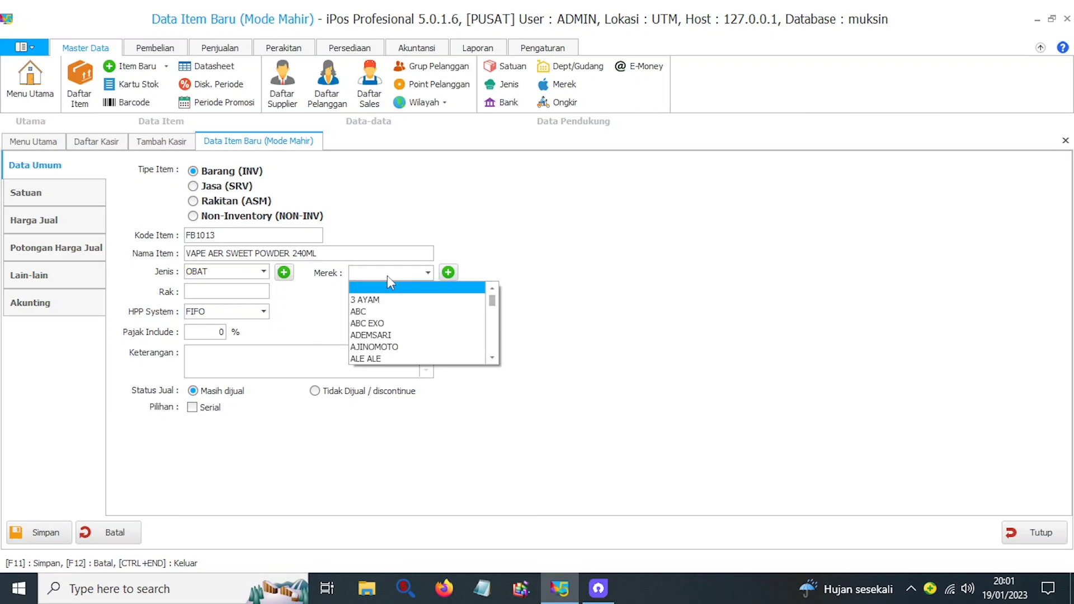
type("vap")
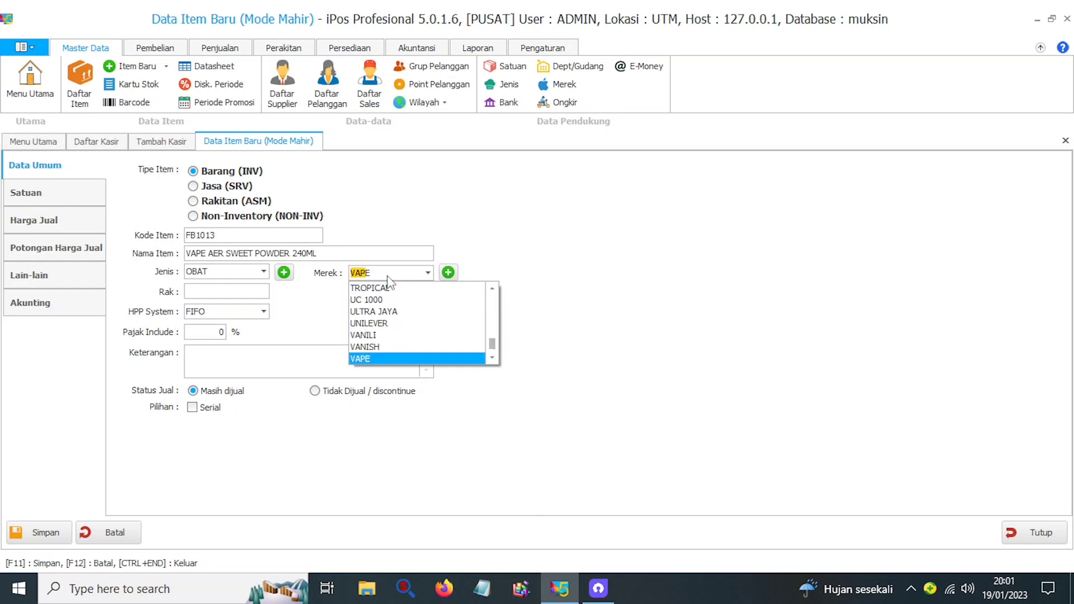
key("Return")
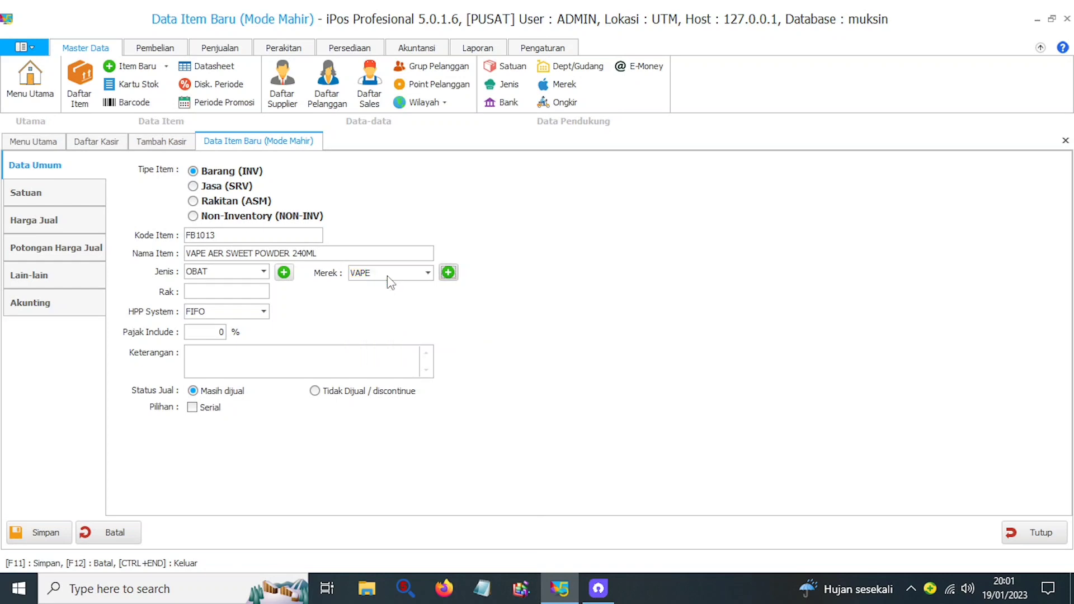
left_click(231, 294)
Step: Set the item's base unit to PCS with a cost price (Harga Pokok) of 29.000,00
left_click(25, 201)
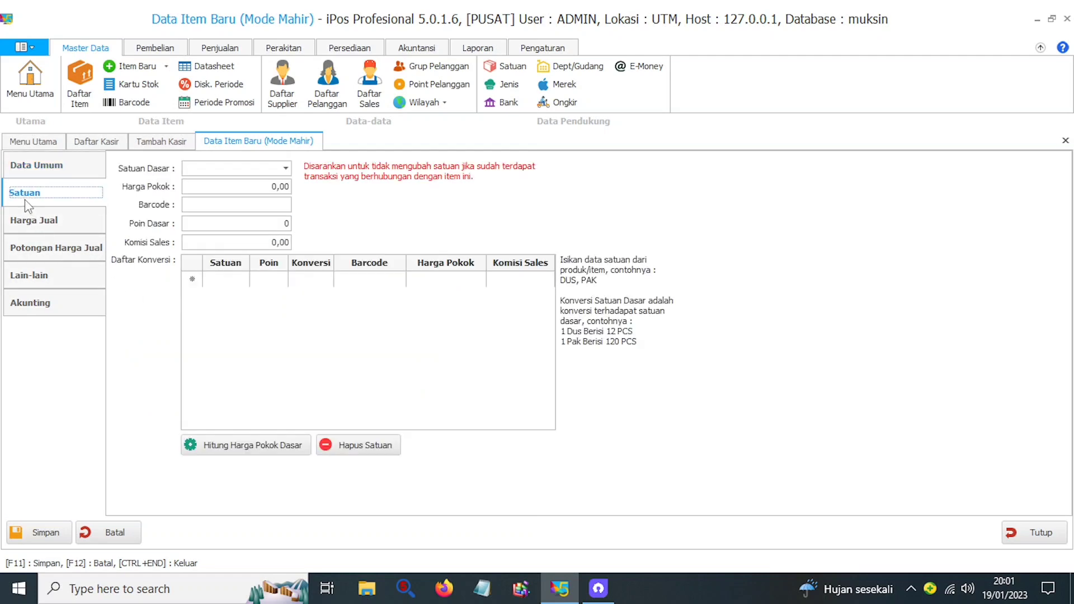
left_click(253, 169)
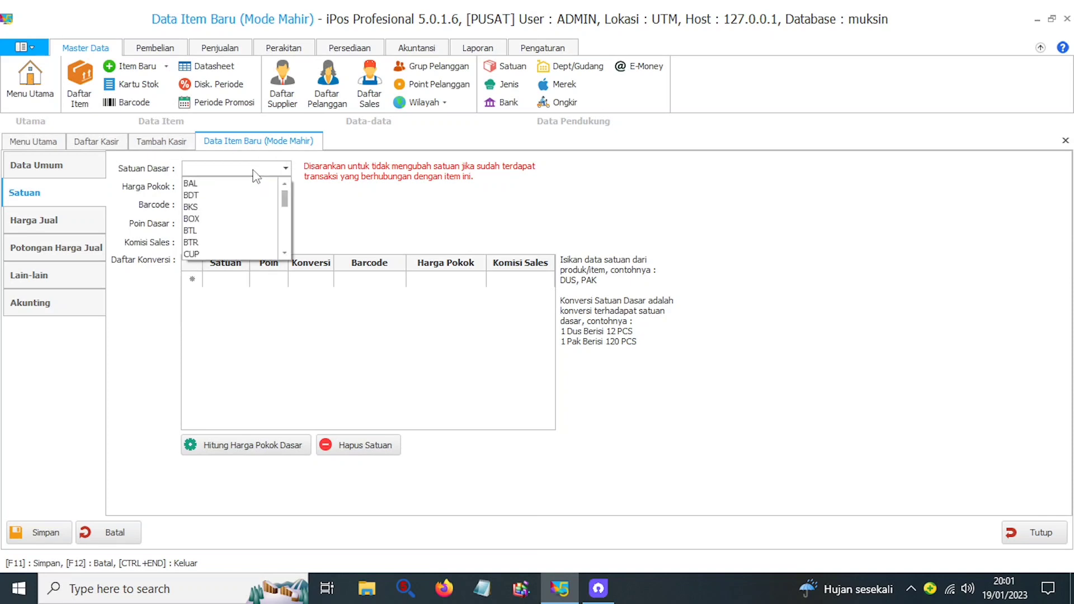
type("pc")
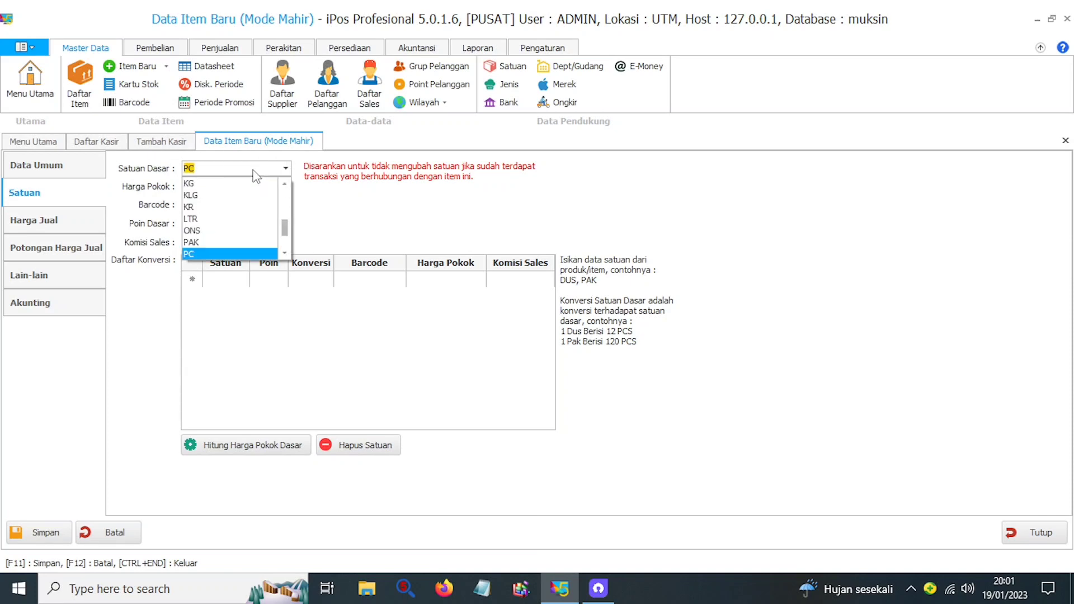
type("s")
key("Return")
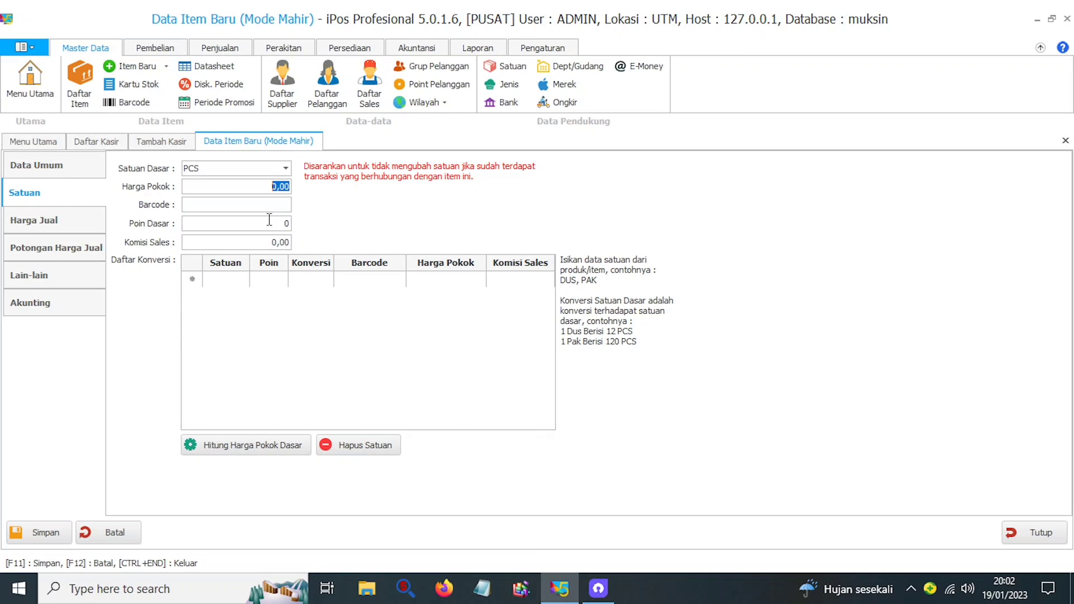
type("29.00")
left_click(253, 205)
type("8992857130752")
key("Return")
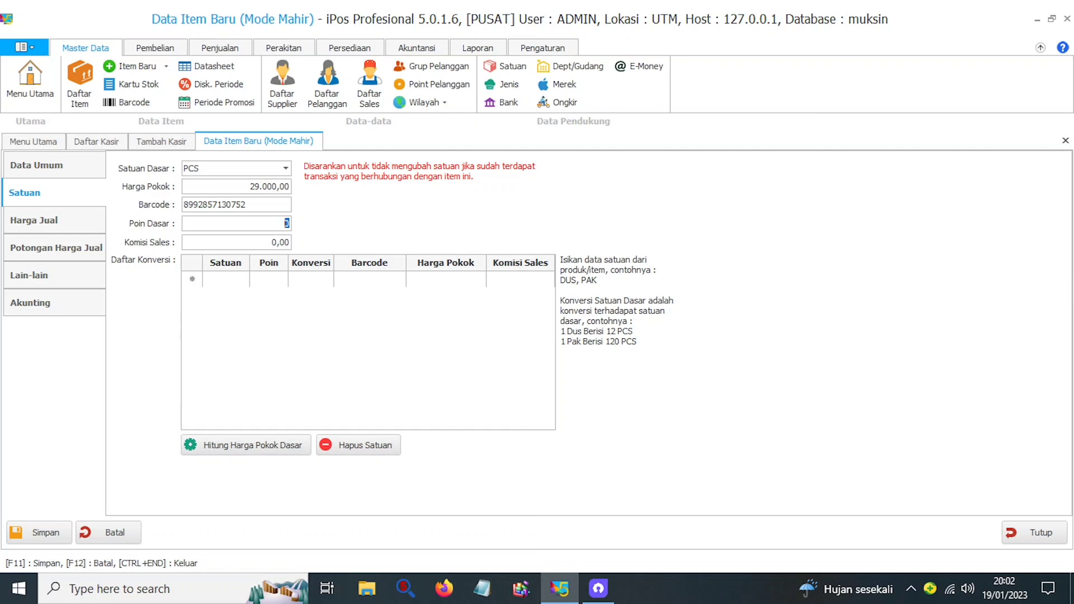
left_click(247, 366)
left_click(229, 281)
left_click(231, 282)
left_click(232, 287)
left_click(230, 281)
left_click(301, 340)
left_click(249, 187)
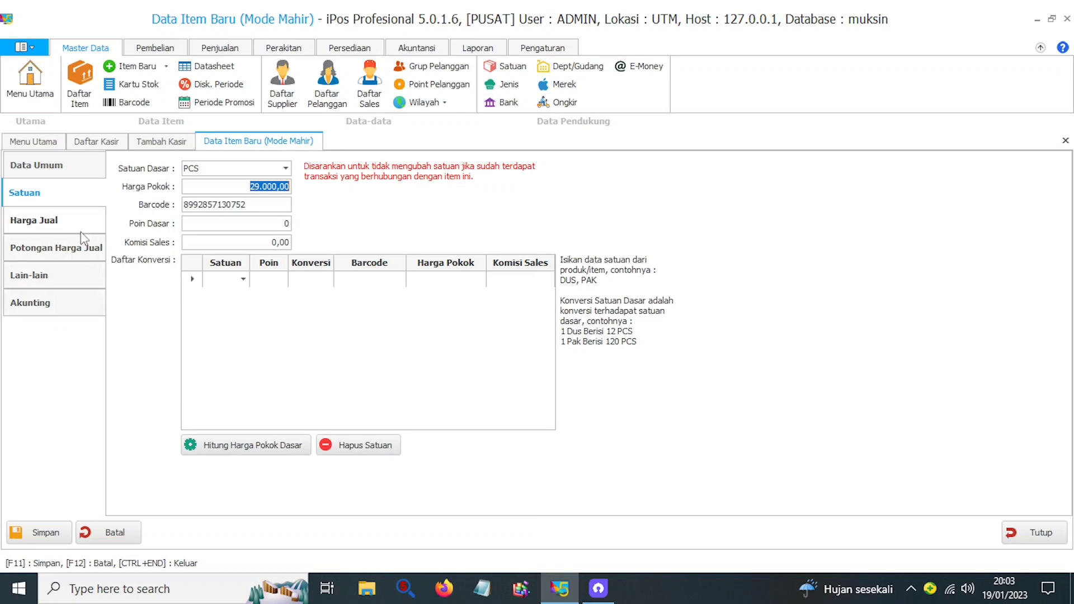
left_click(81, 197)
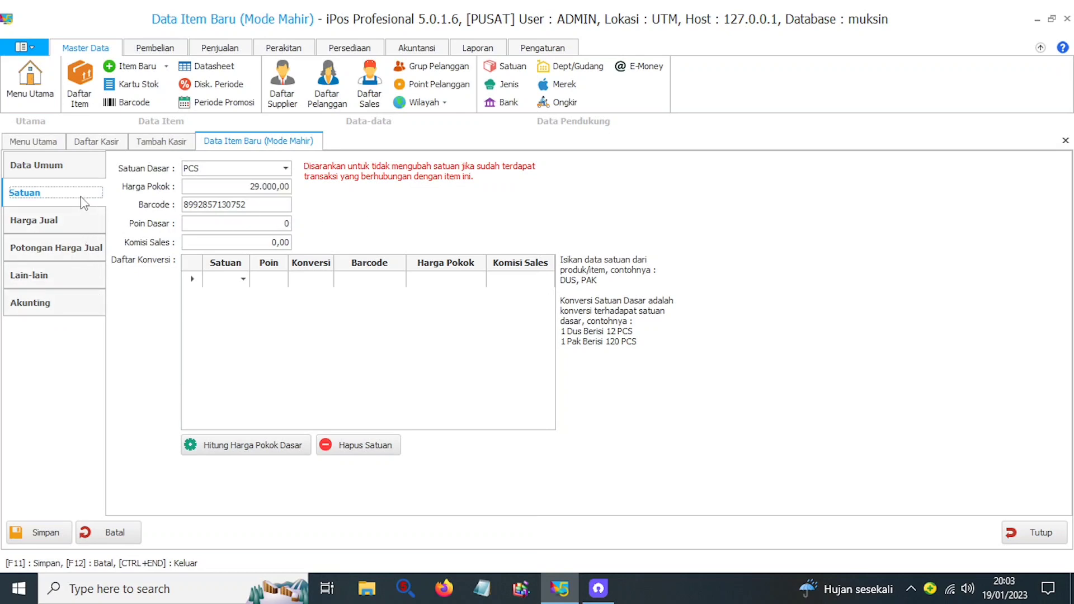
Step: Set the item's single selling price (Satu Harga) to 32.000,00
left_click(67, 227)
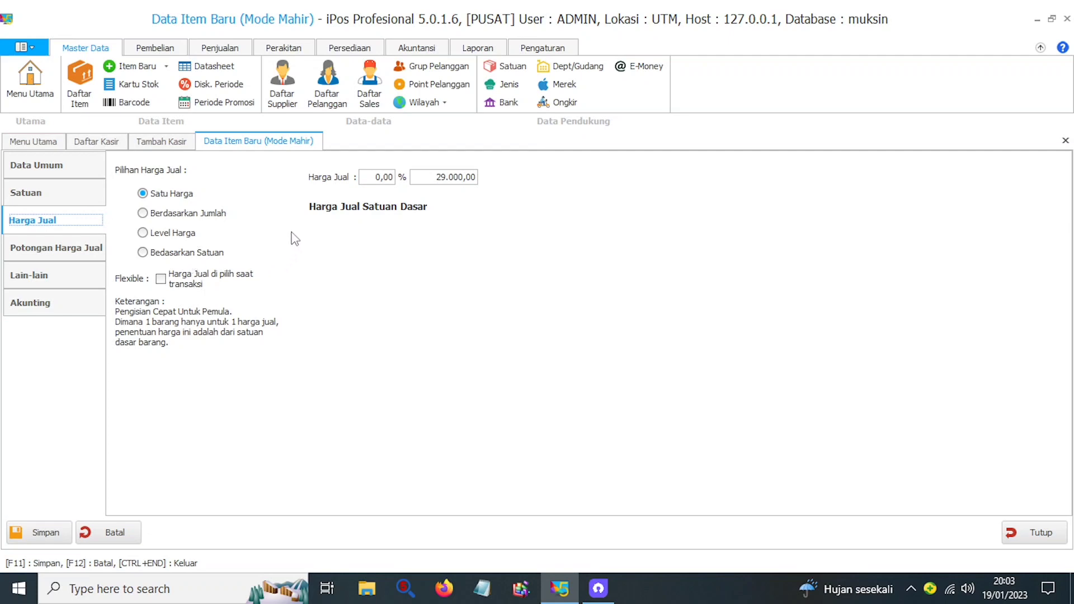
left_click(233, 189)
left_click_drag(428, 175, 492, 175)
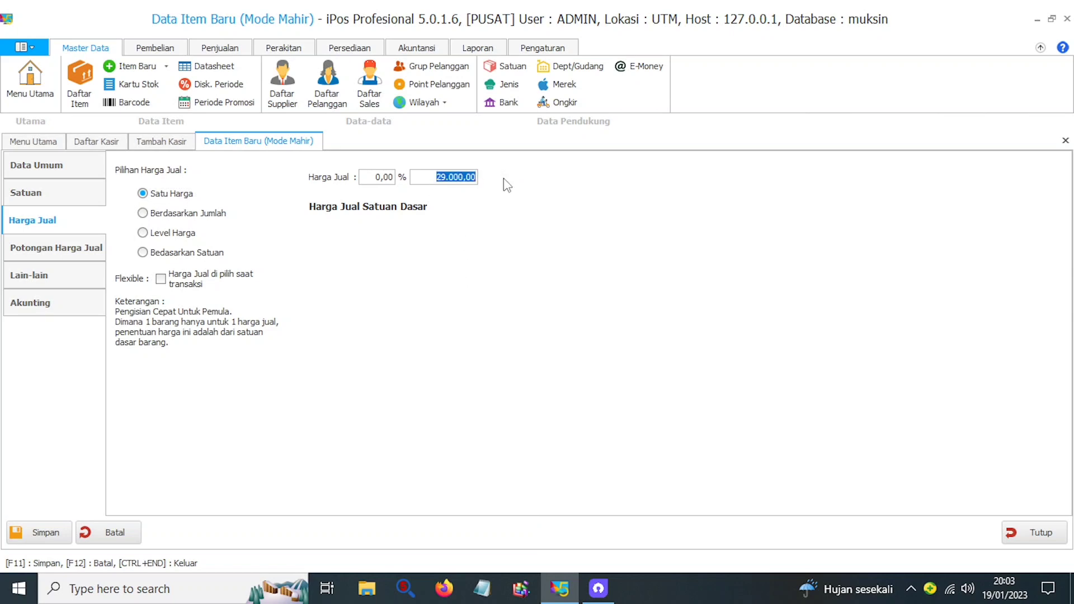
type("32.000,00")
Step: Try a 10% markup for the selling price and set the price back to 32000
left_click(367, 177)
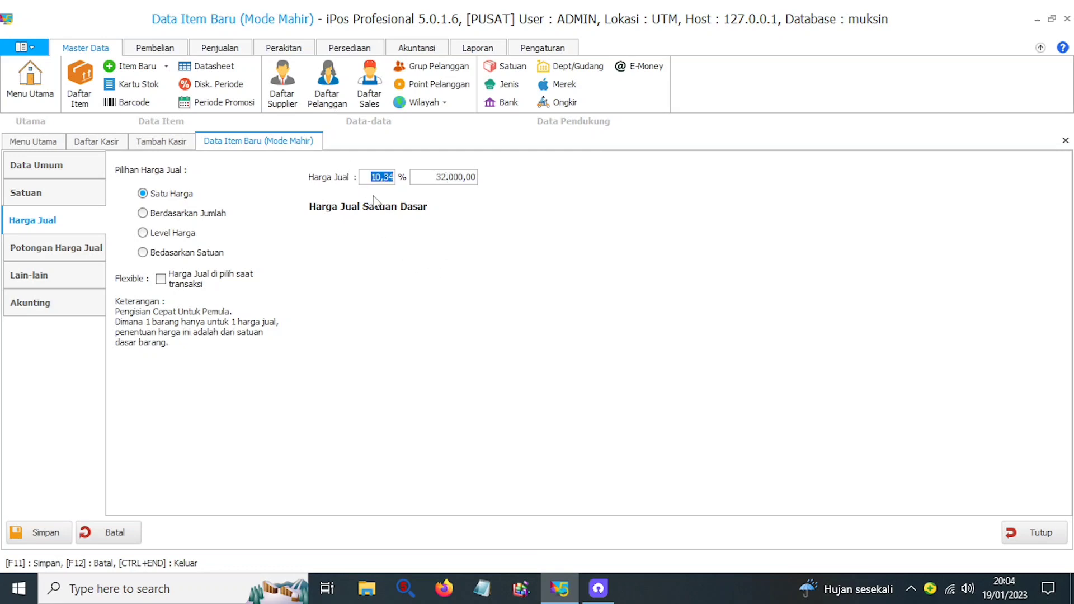
left_click_drag(367, 177, 424, 176)
type("10")
left_click(431, 177)
type("32000")
key("Tab")
Step: Switch the selling price option to quantity-based (Berdasarkan Jumlah) and begin the first price row
left_click(144, 213)
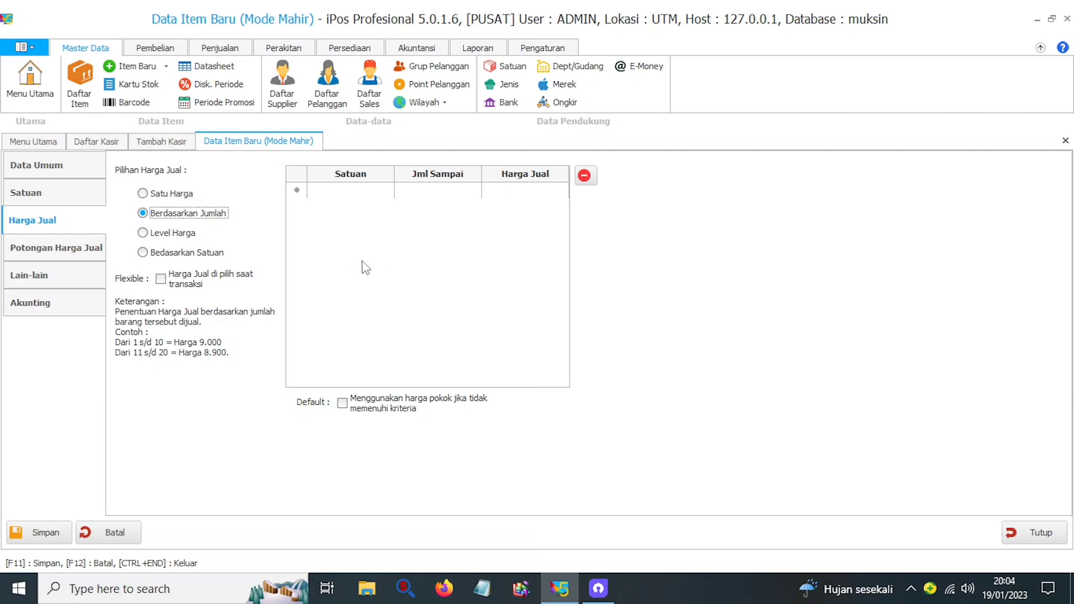
left_click(347, 266)
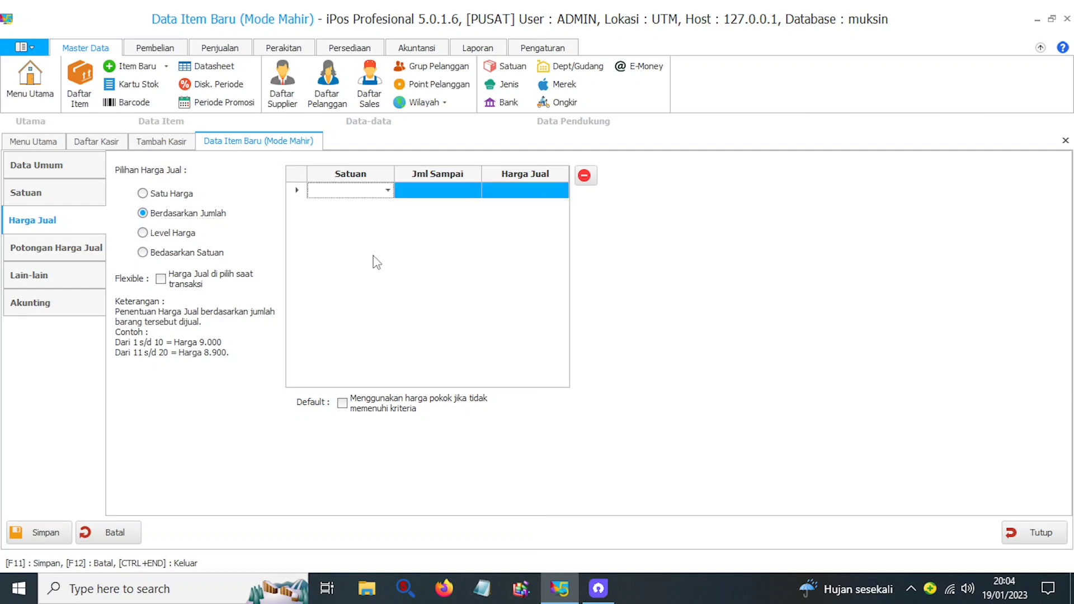
left_click(350, 194)
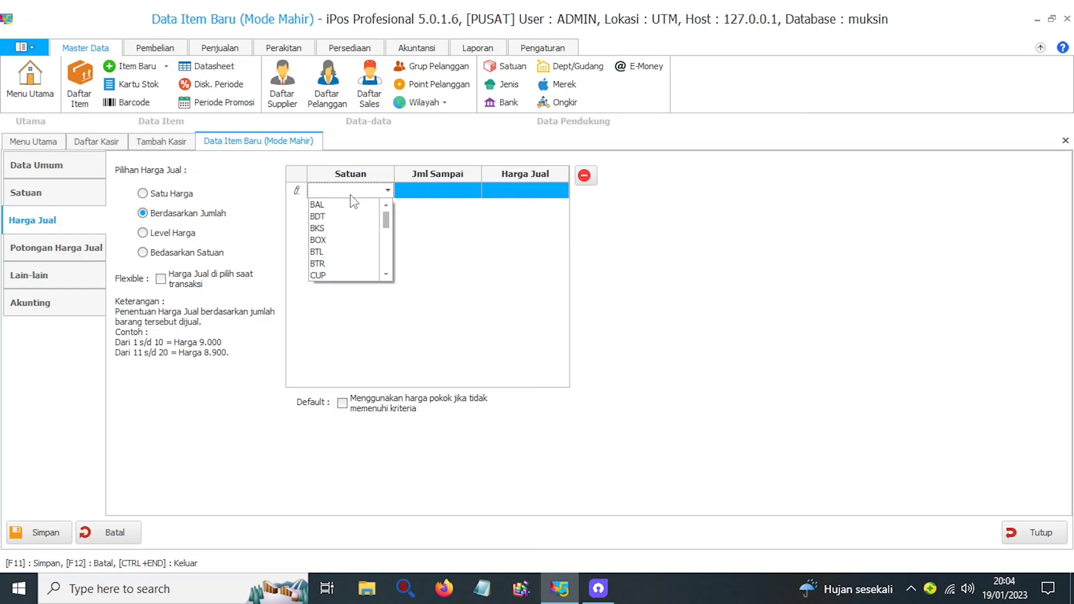
left_click(360, 190)
left_click(368, 191)
left_click(366, 192)
left_click(366, 191)
left_click(367, 191)
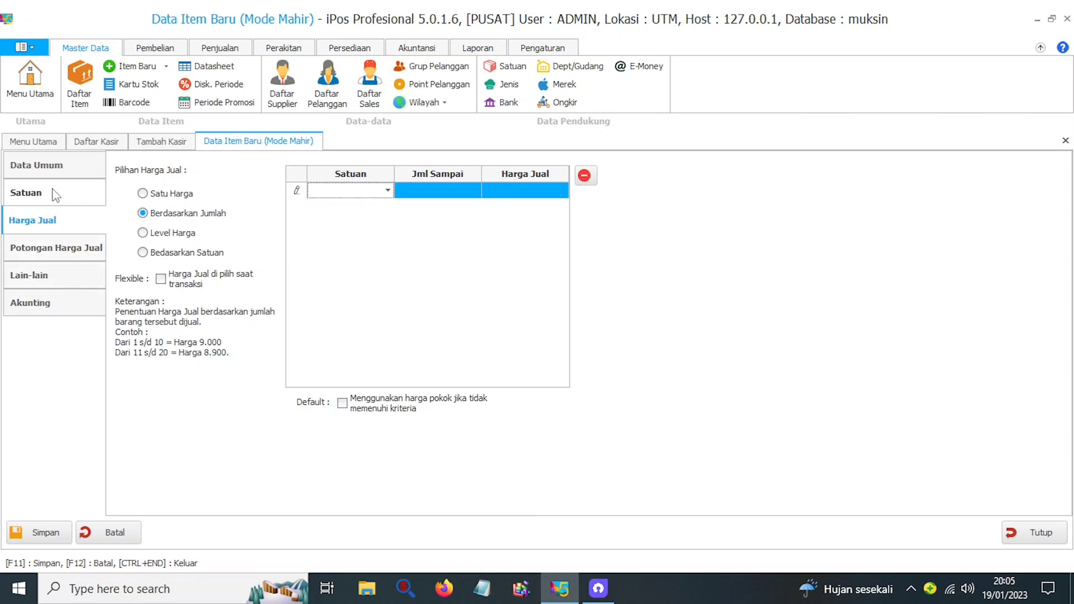
Step: Check the item's base unit in the unit data and set the first quantity price row's unit to PCS
left_click(56, 194)
left_click(208, 168)
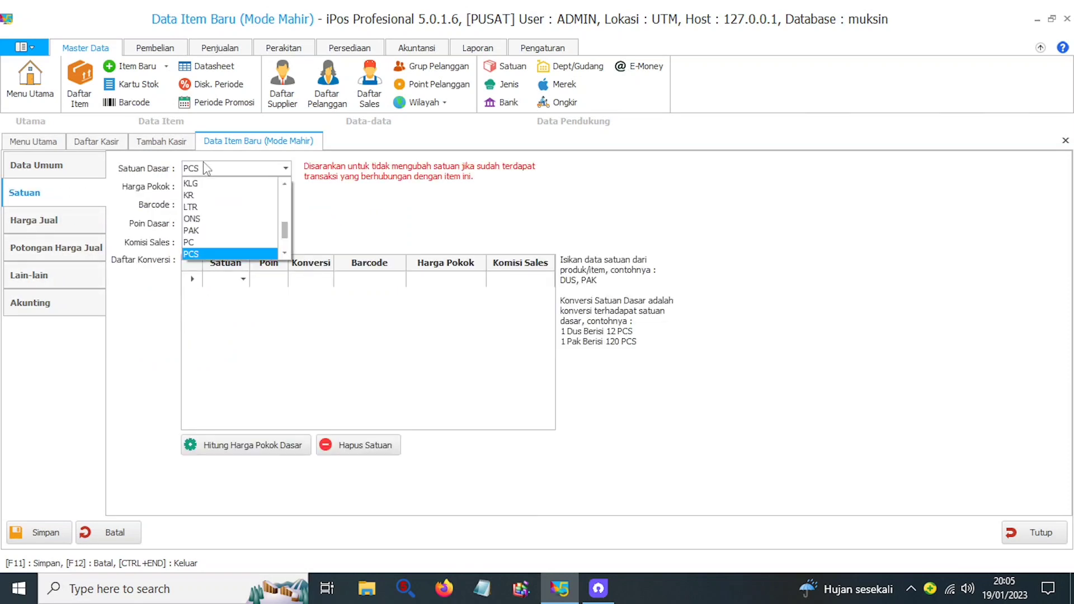
left_click(199, 172)
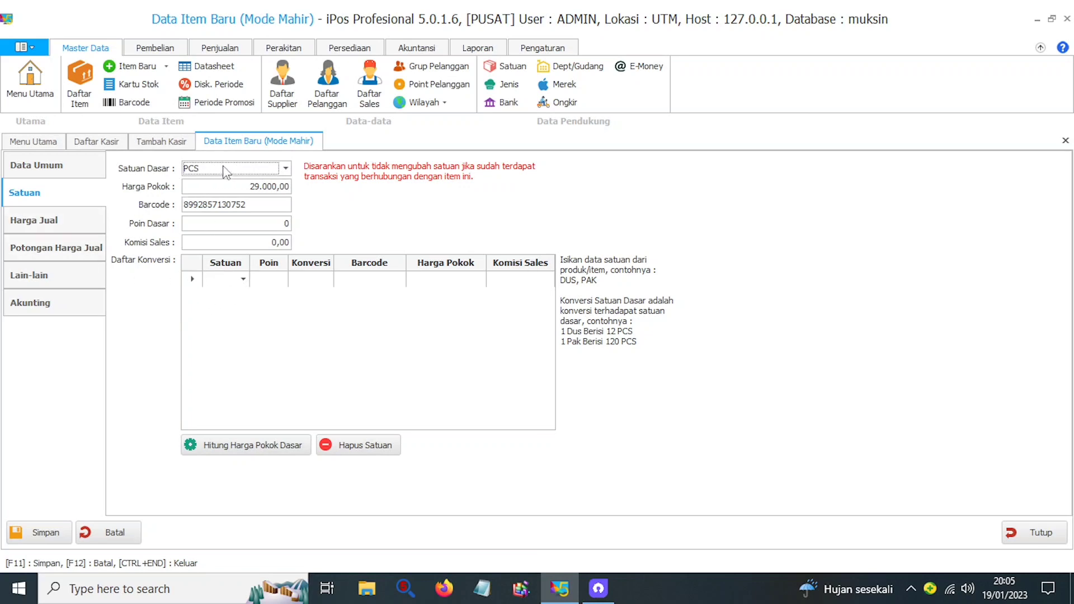
left_click(59, 222)
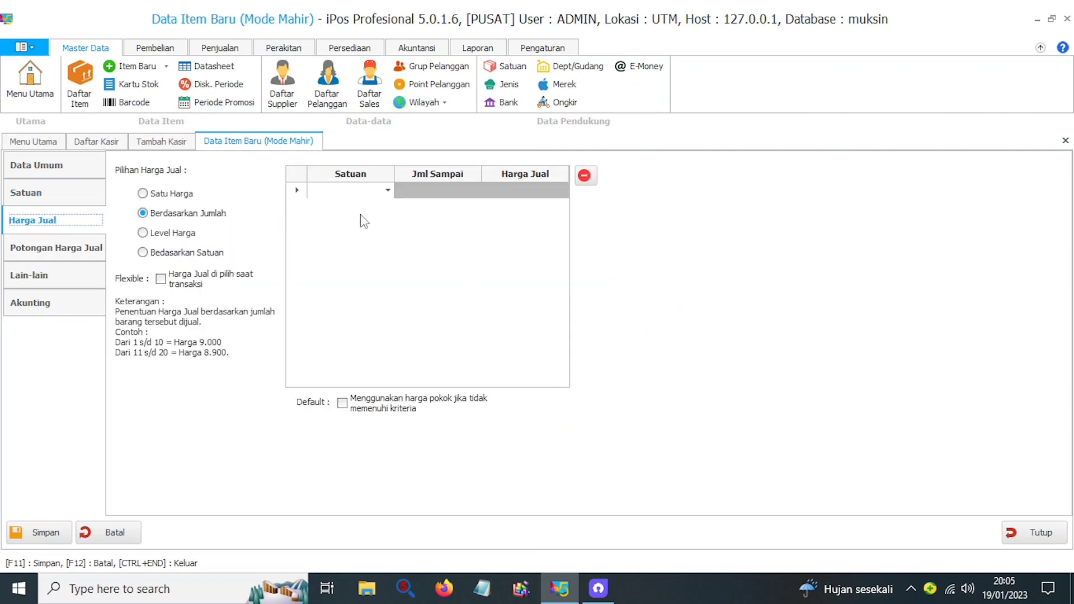
left_click(354, 192)
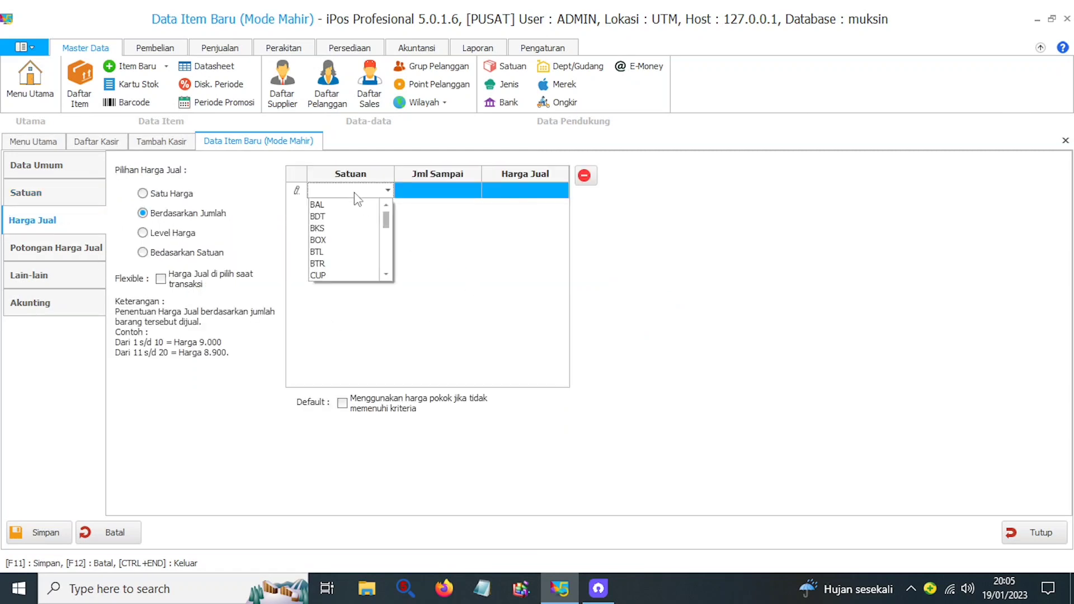
type("PCS")
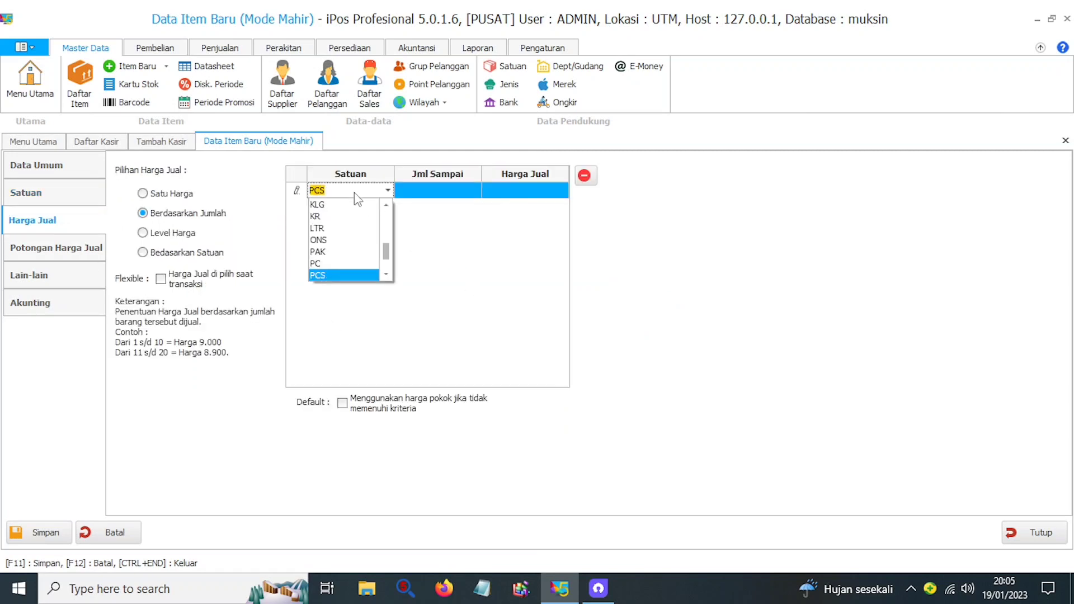
key("Return")
left_click(49, 193)
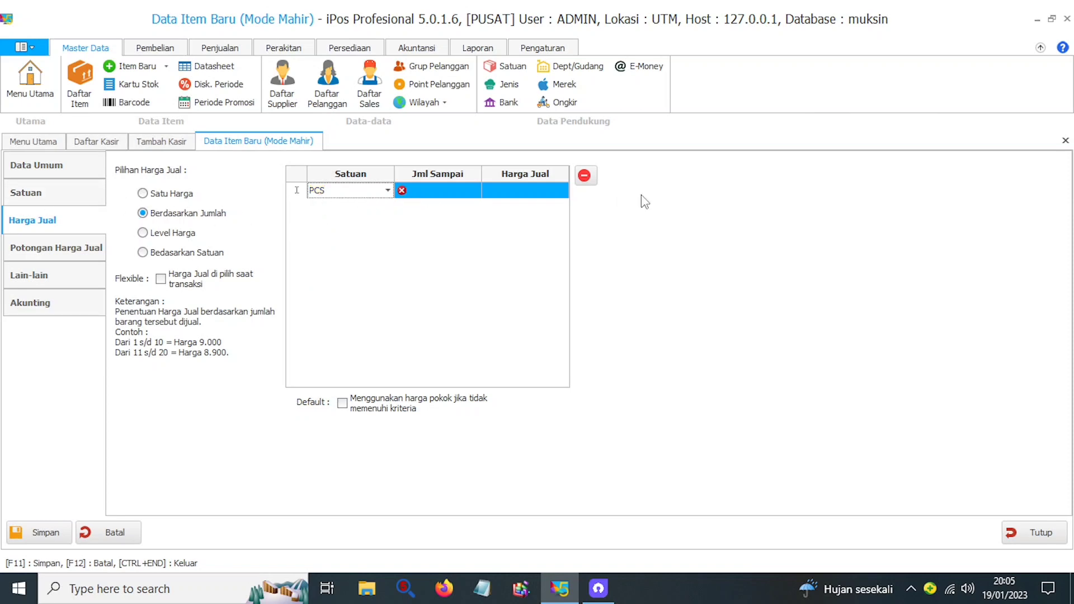
Step: Delete the incomplete first quantity price row and begin a fresh one in its Satuan cell
left_click(584, 175)
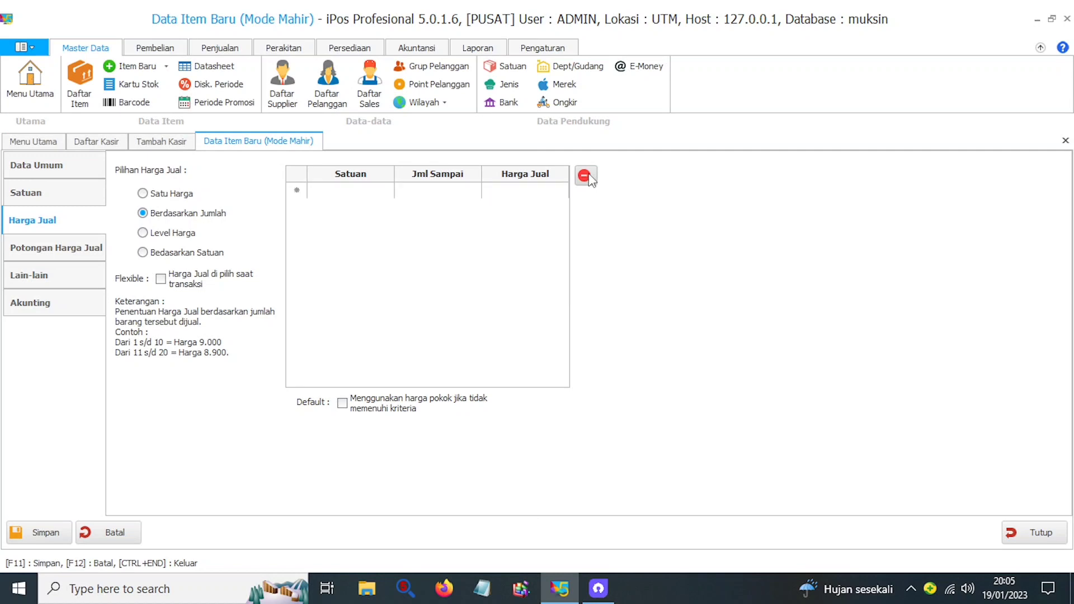
left_click(364, 192)
left_click(362, 193)
Step: Check the item's base unit in the unit data against the unit column of the quantity price table
left_click(103, 196)
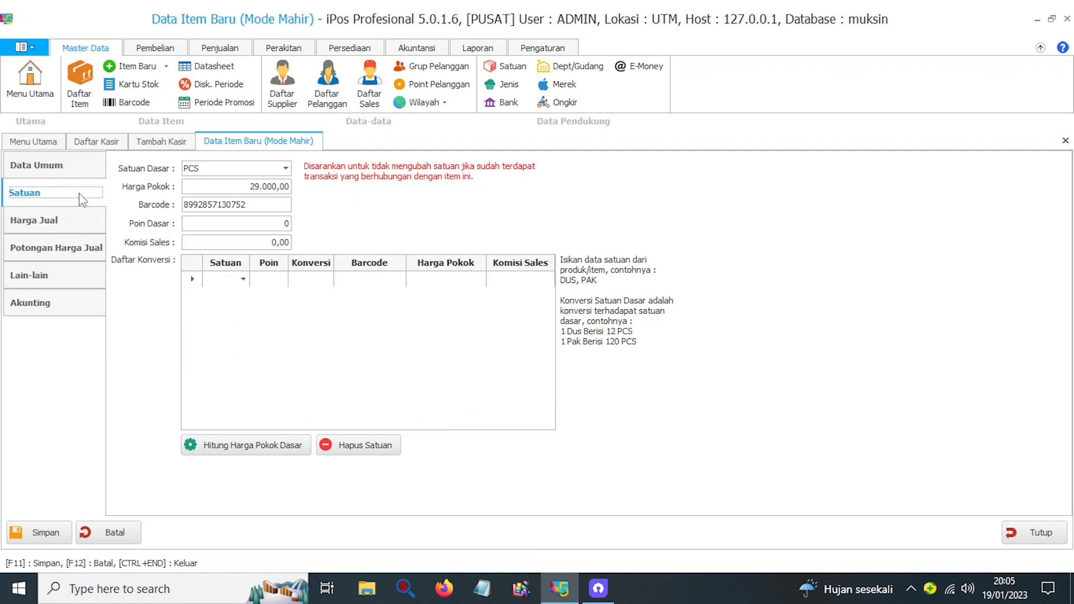
left_click(56, 221)
left_click(335, 240)
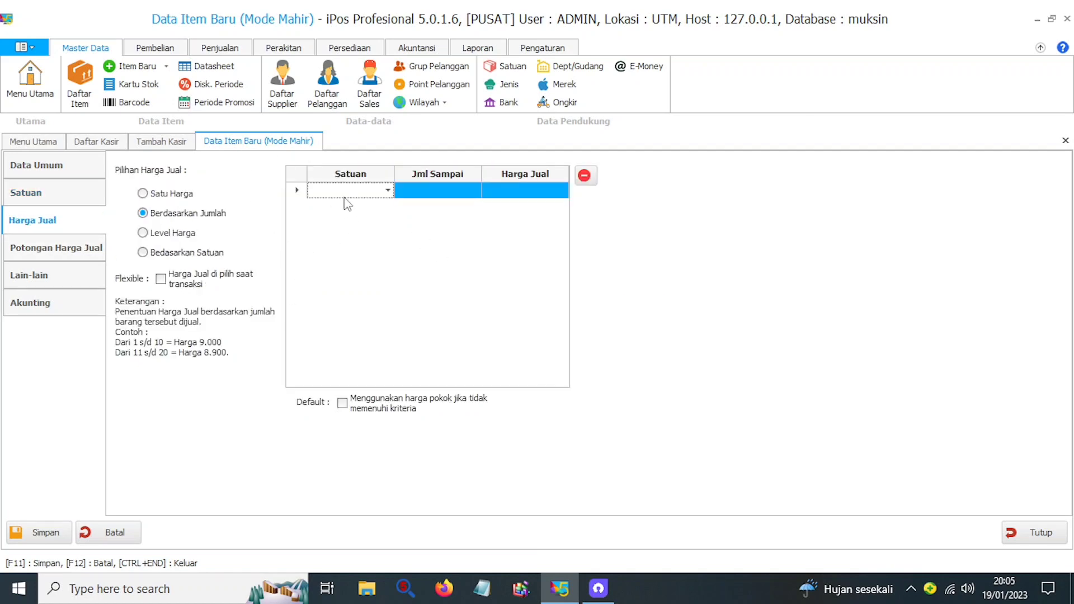
left_click(72, 197)
left_click(67, 220)
left_click(56, 202)
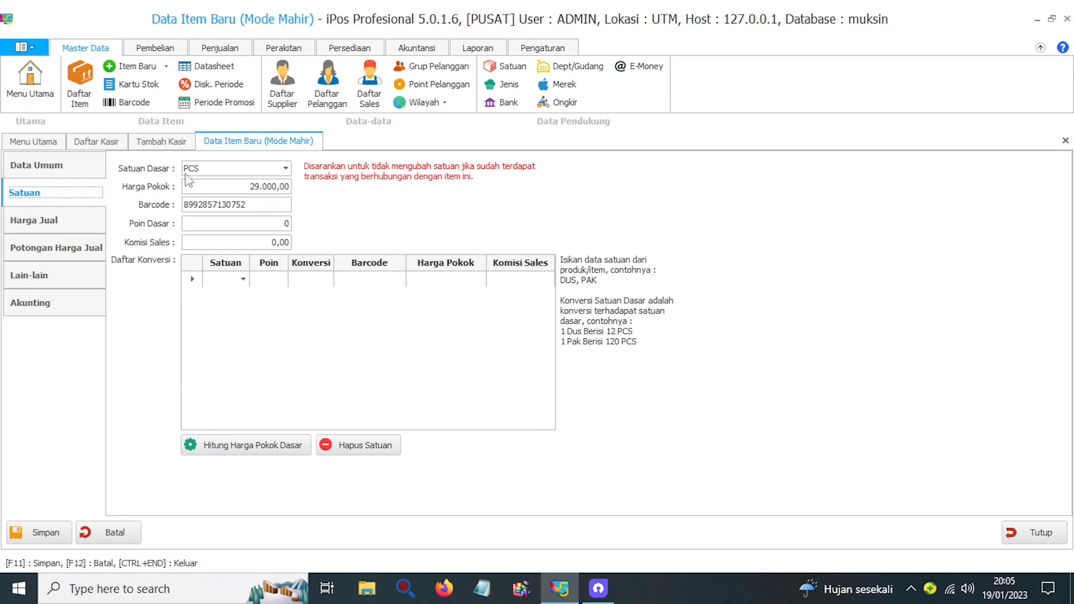
left_click(85, 222)
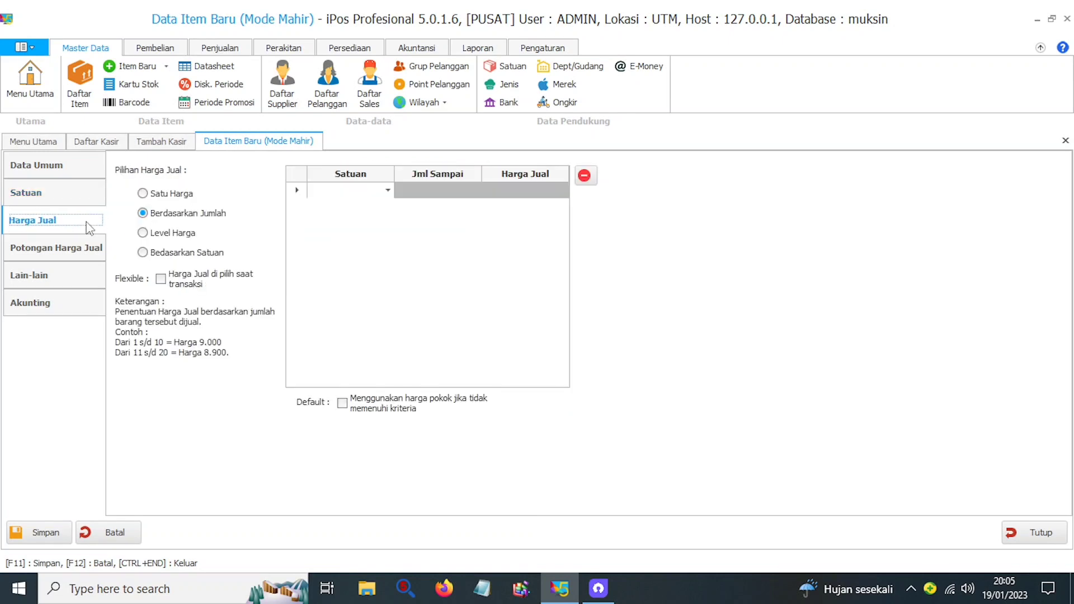
left_click(343, 193)
left_click(59, 194)
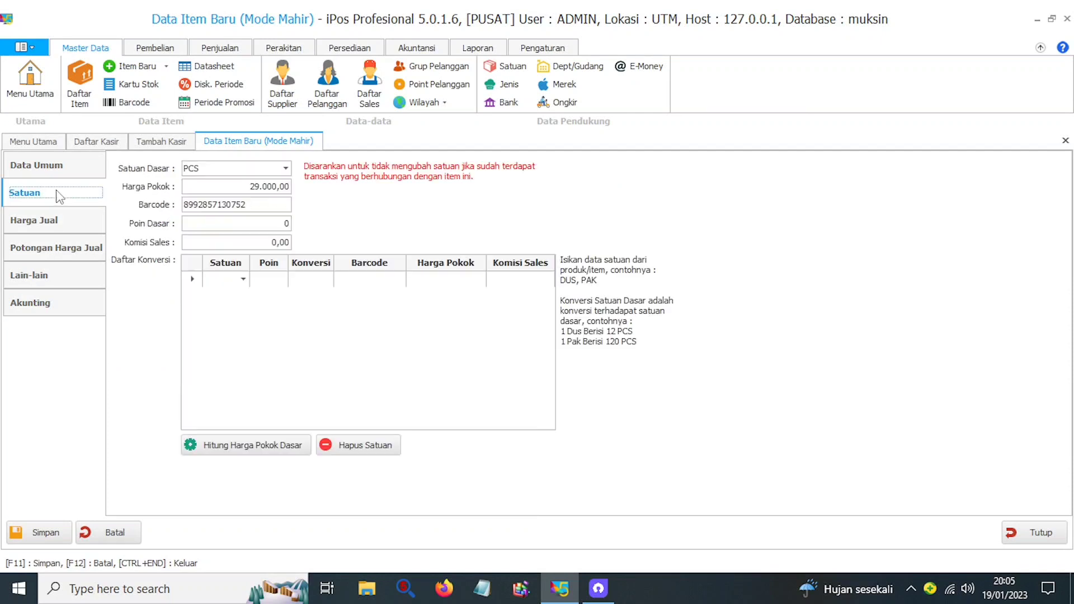
left_click(76, 231)
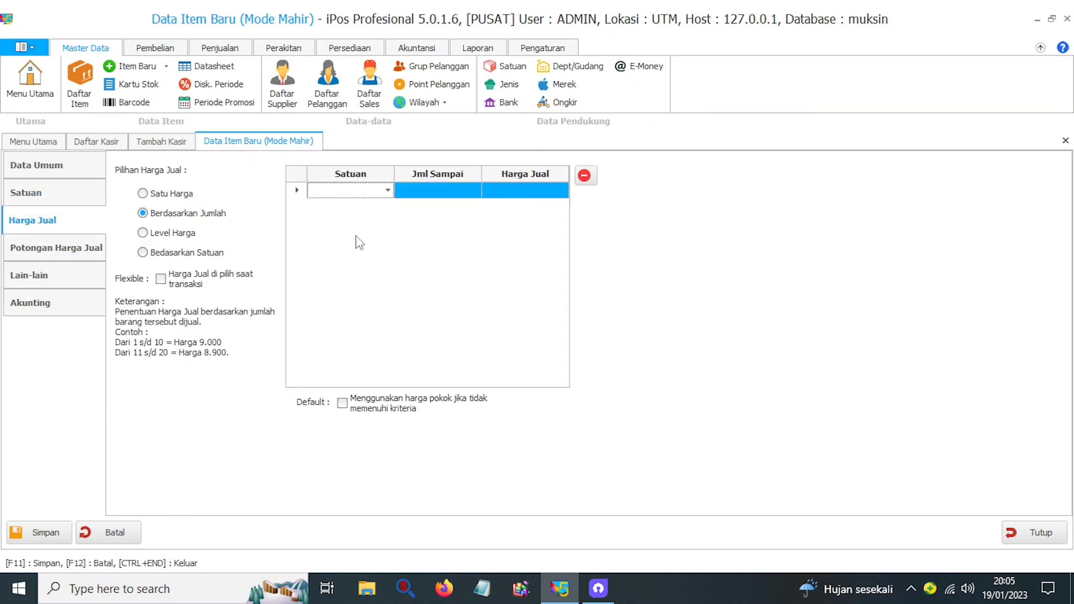
Step: Fill the first quantity price row with unit PCS, quantity up to 3 and selling price 32.000,00
left_click(344, 192)
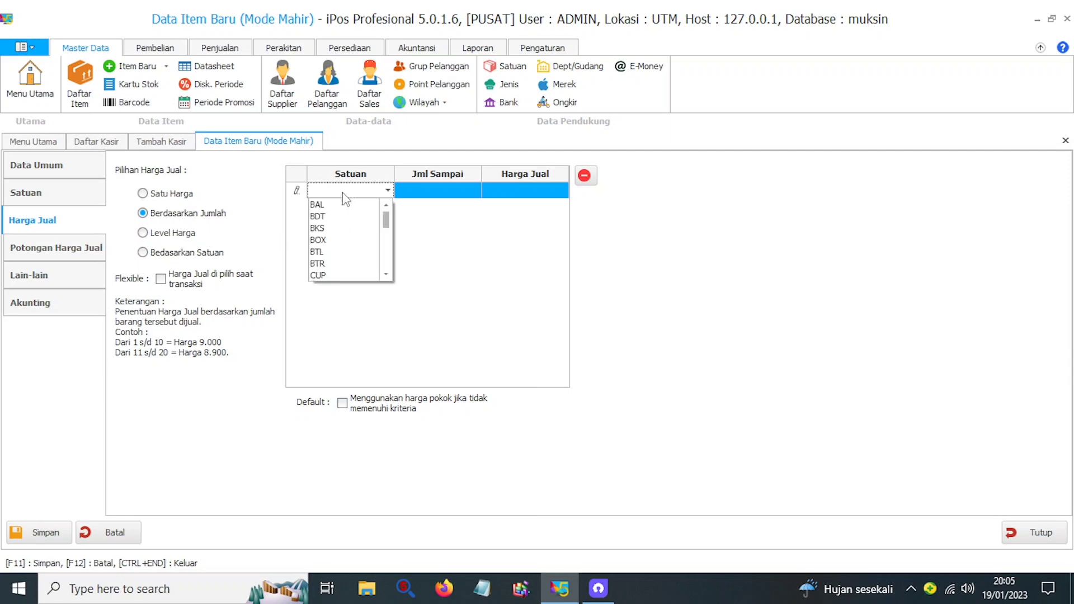
type("PCS")
key("Return")
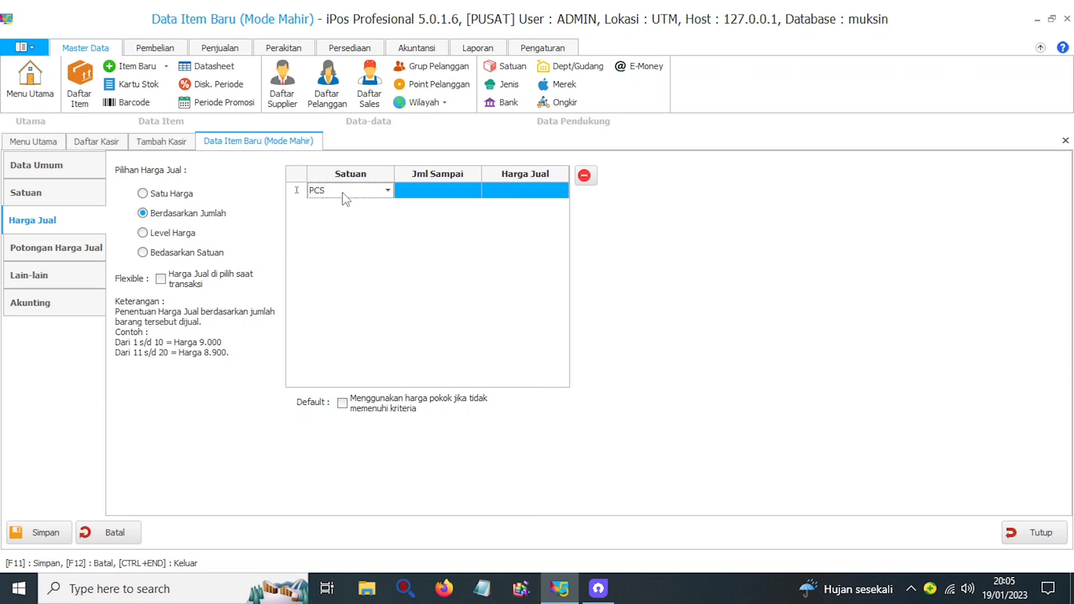
key("Tab")
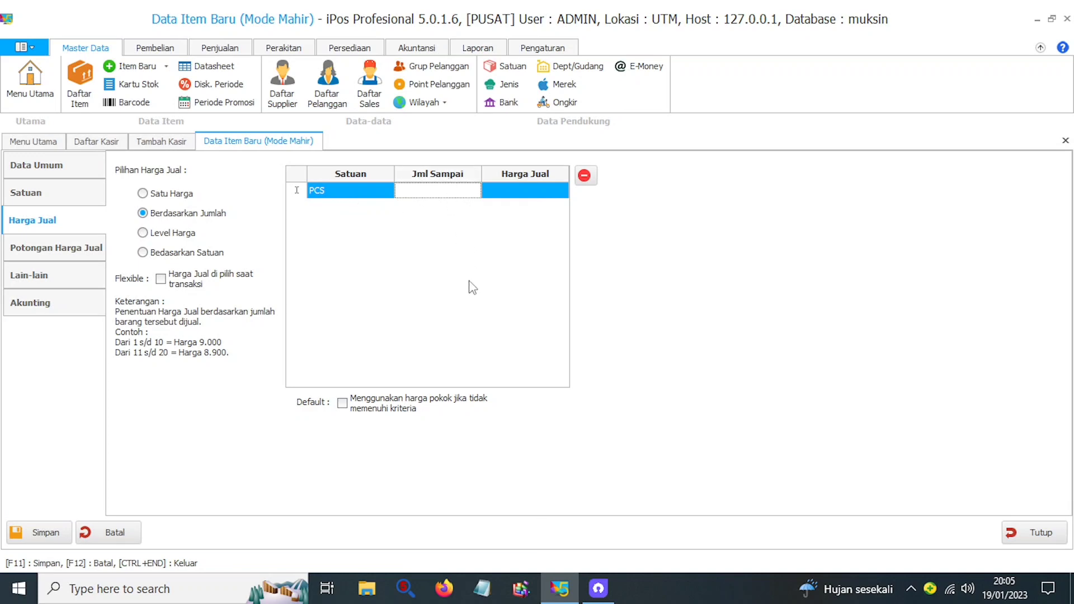
left_click(434, 222)
type("3")
left_click(524, 193)
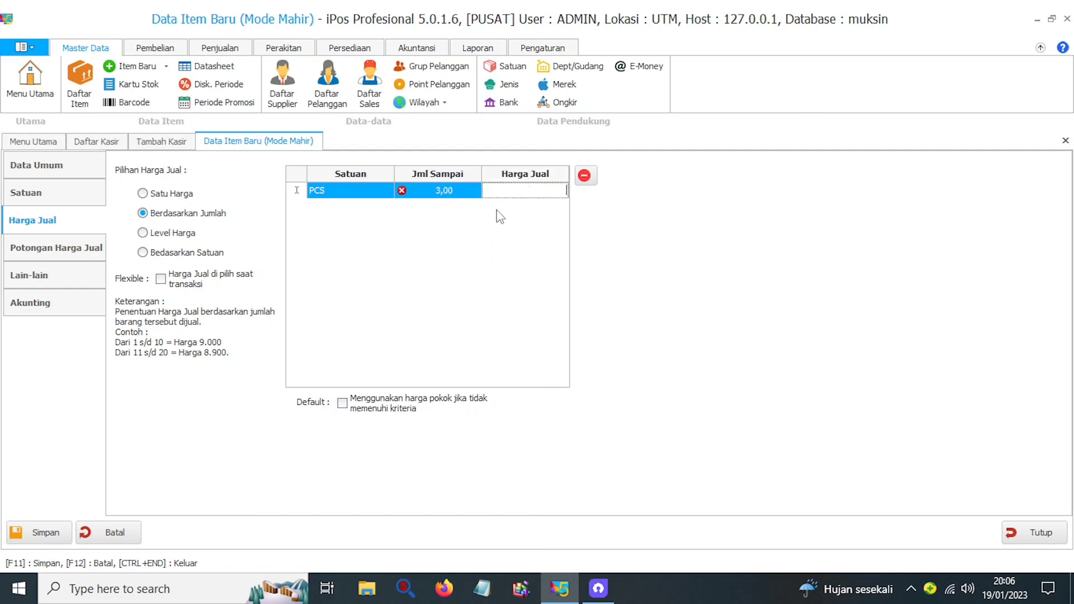
type("32.000,00")
left_click(422, 229)
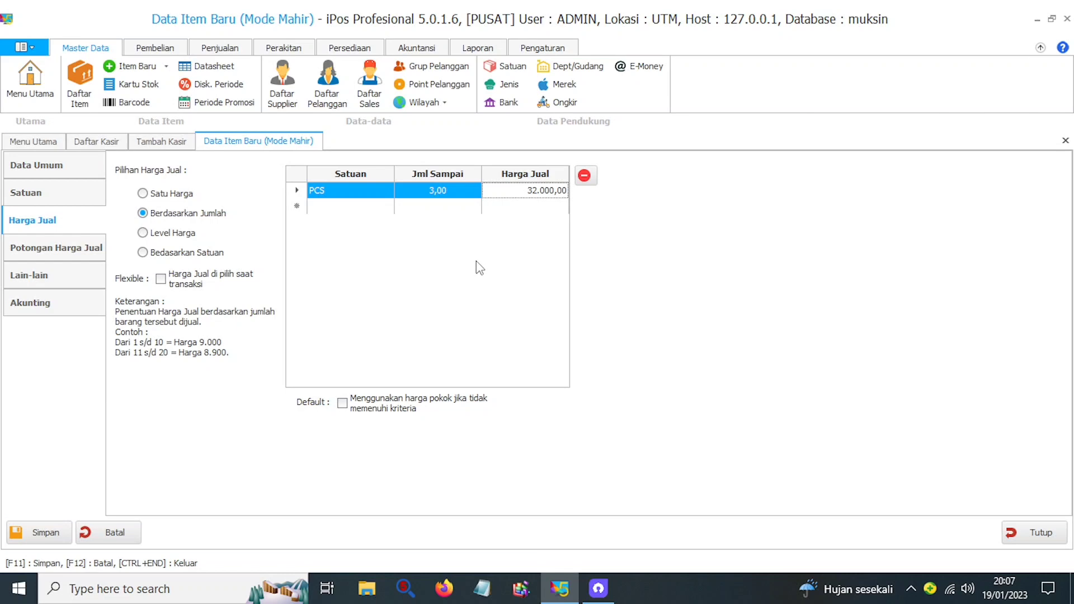
Step: Add a second quantity price row with unit PCS, quantity up to 10 and selling price 31.000,00
left_click(340, 210)
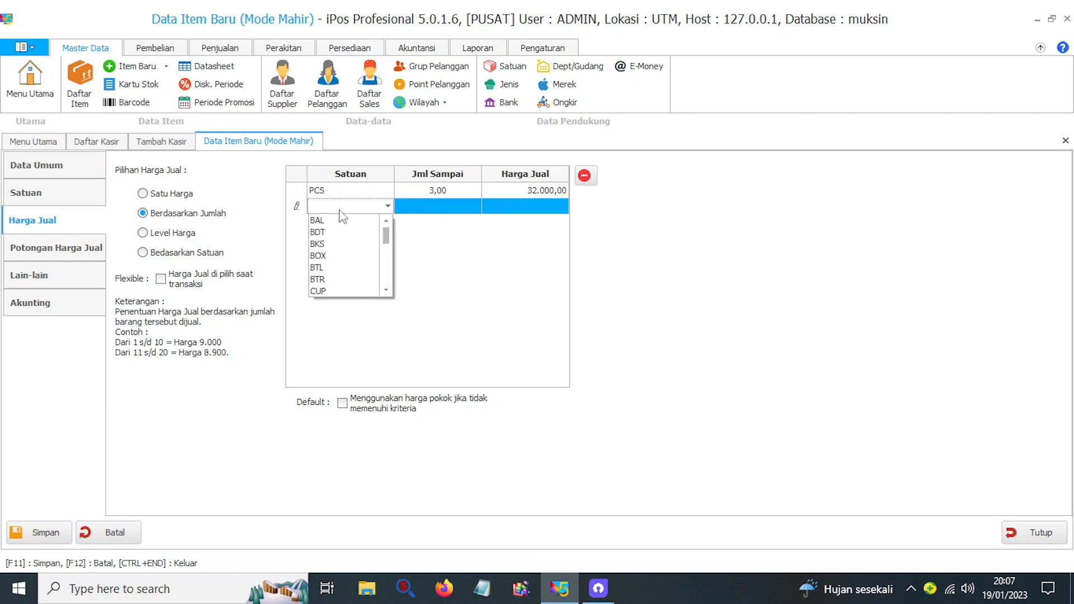
type("PCS")
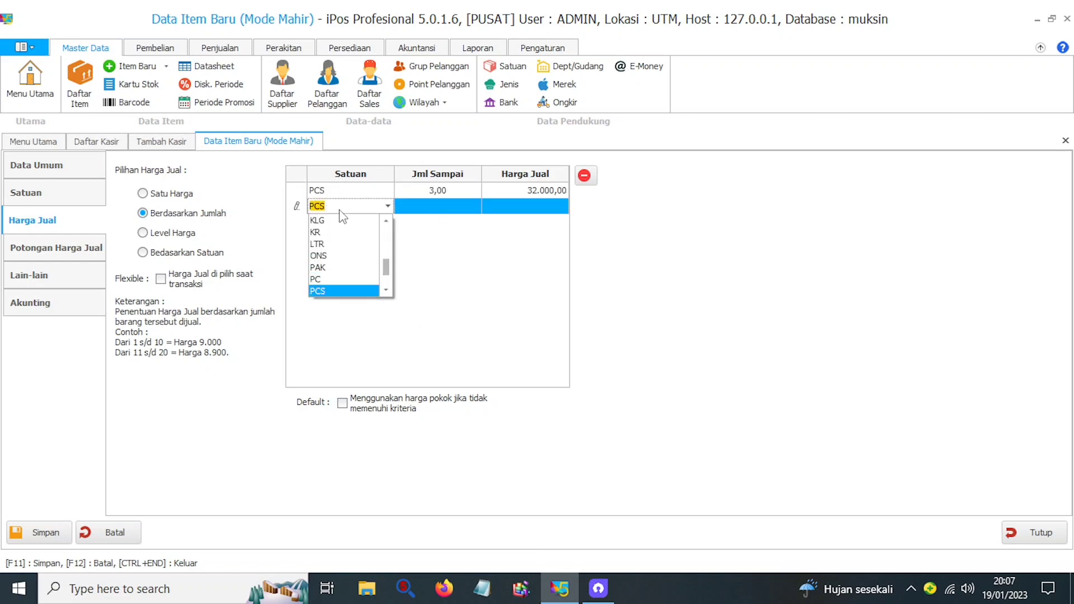
key("Return")
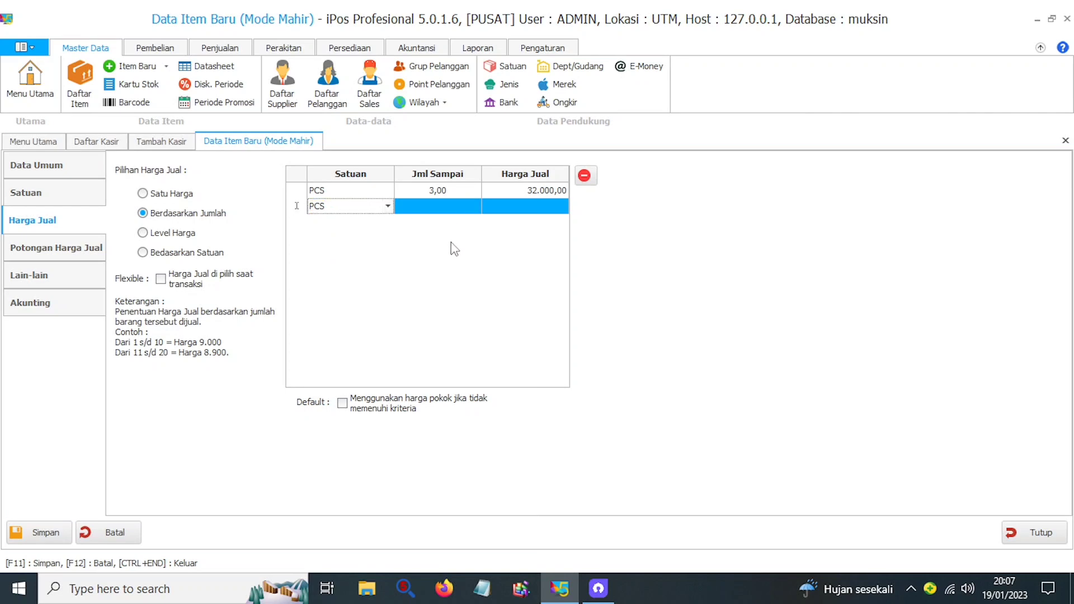
left_click(435, 210)
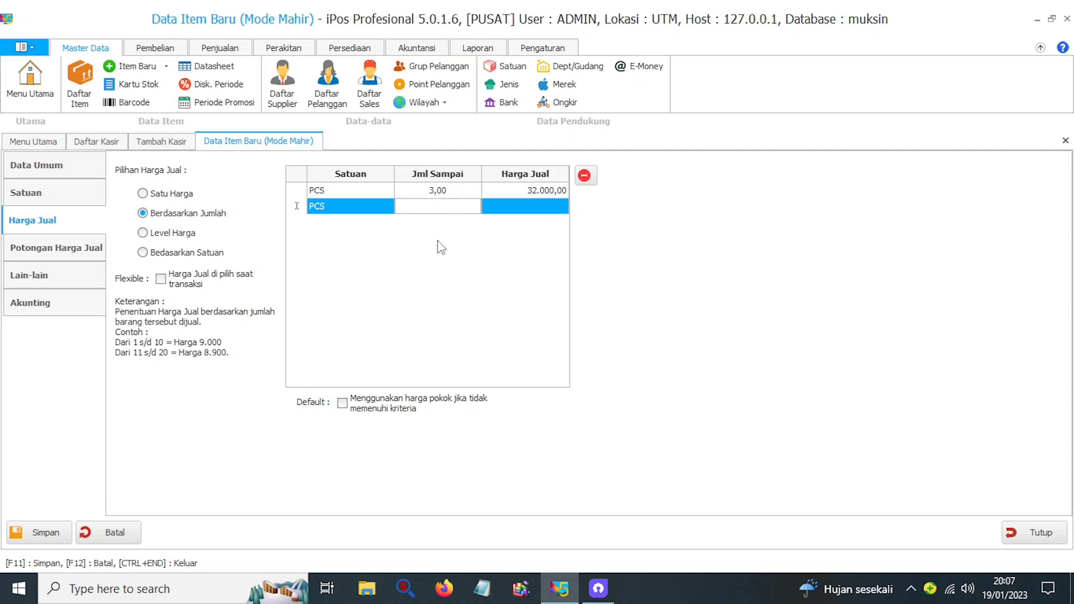
type("10")
key("Return")
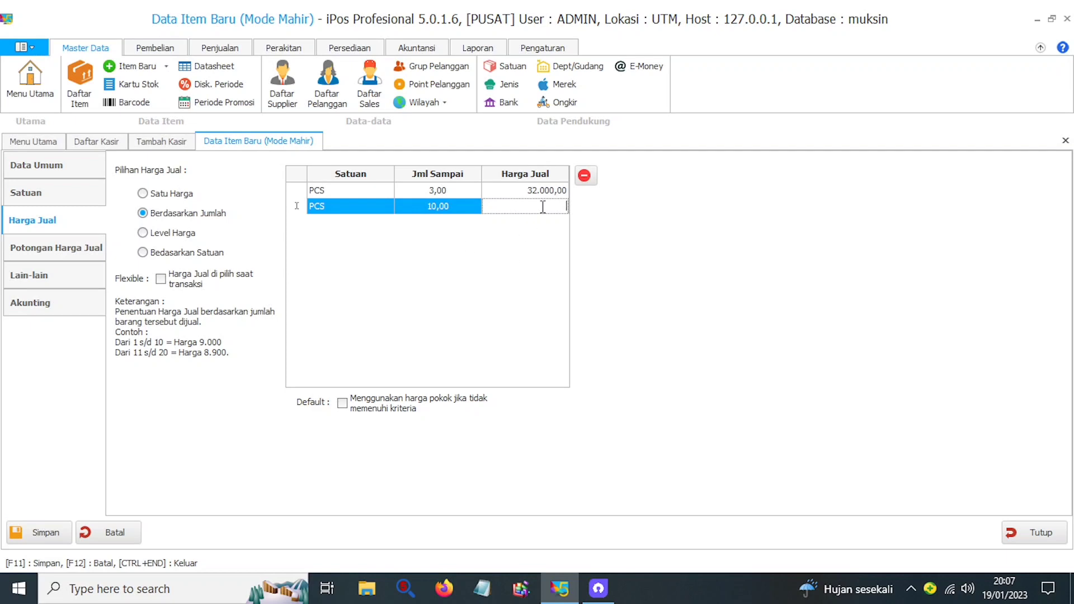
type("3")
type("1")
type("50")
type("000,00")
key("Return")
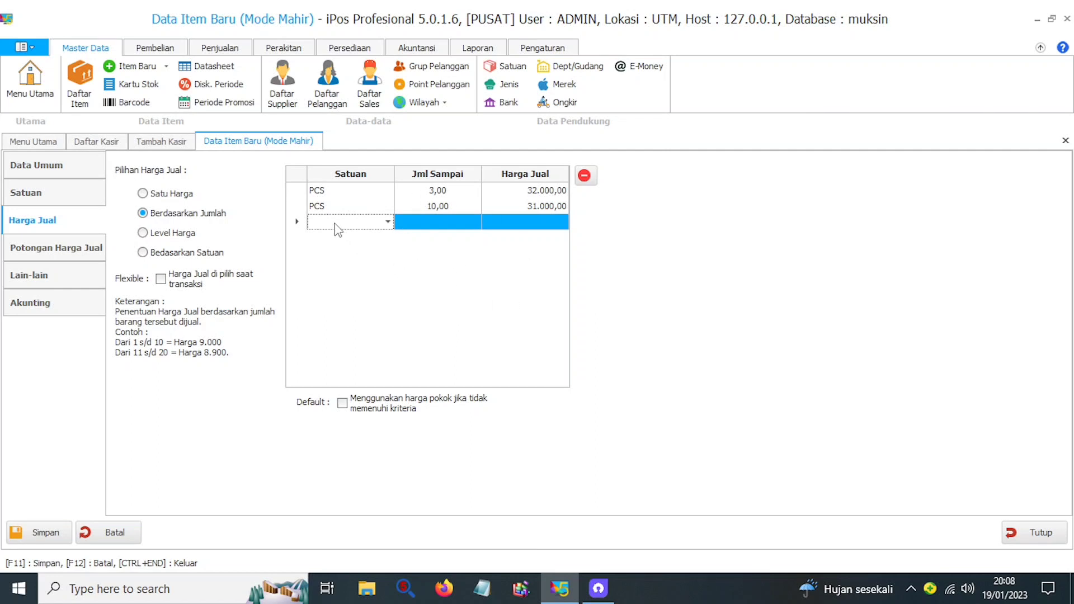
Step: Add a third quantity price row with unit PCS, quantity up to 20 and selling price 30.500,00
type("PCS")
key("Return")
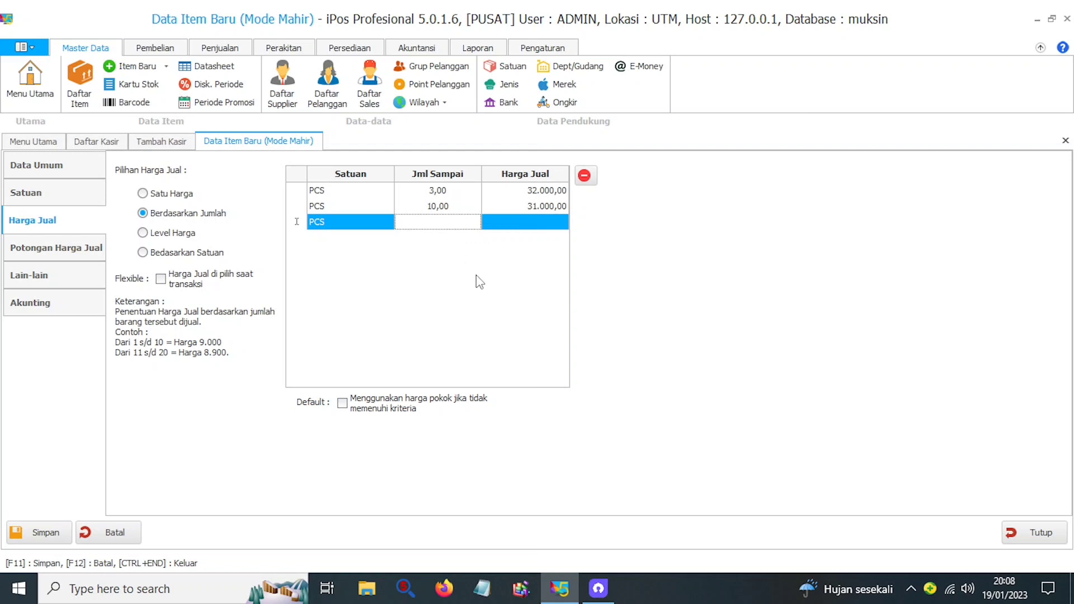
type("20")
key("Return")
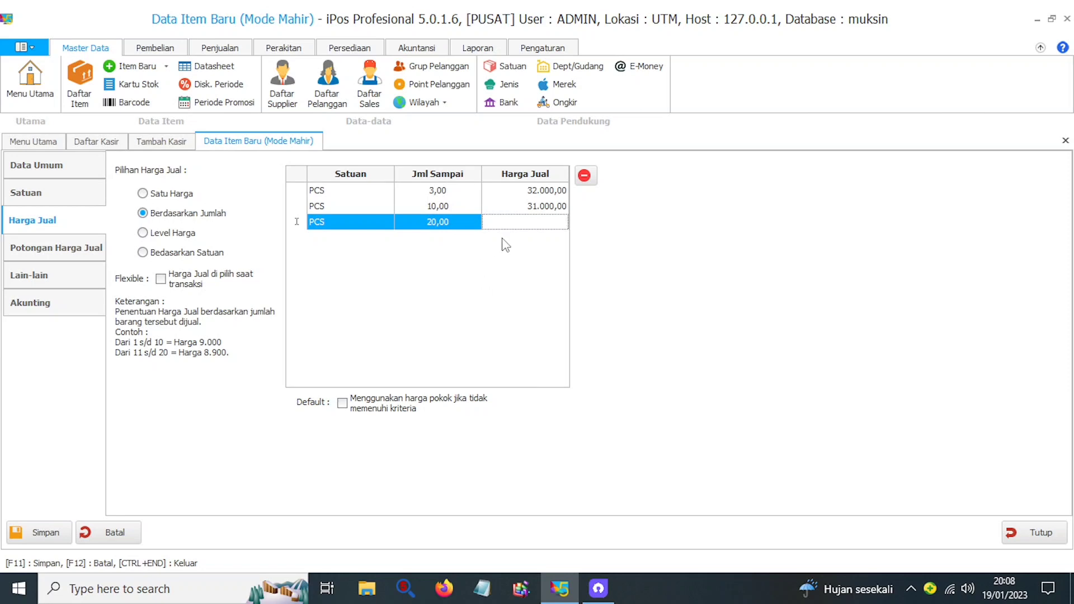
type("30.500,00")
key("Return")
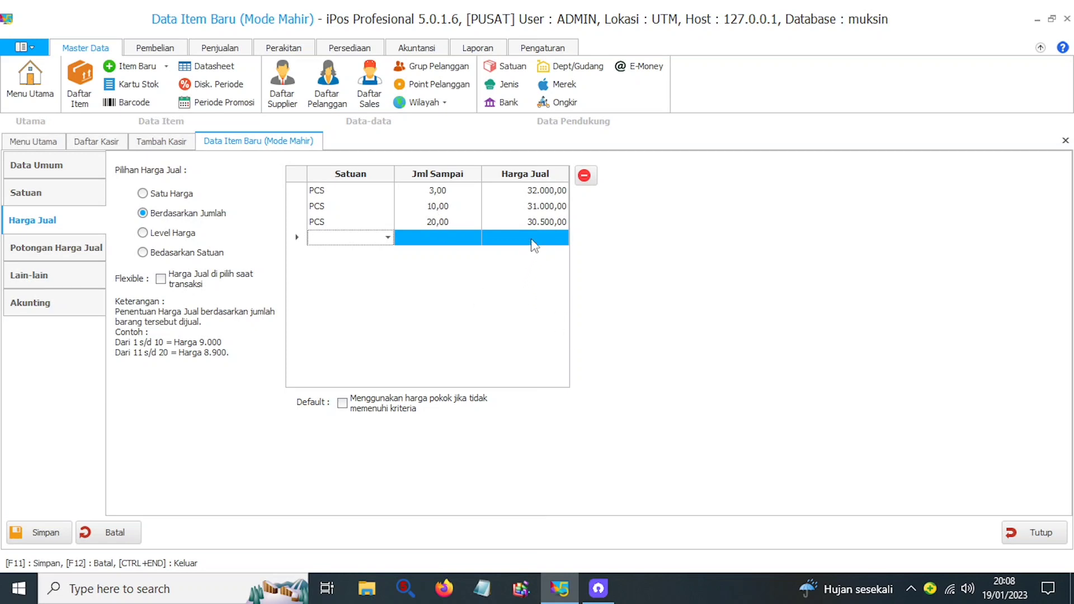
left_click(537, 223)
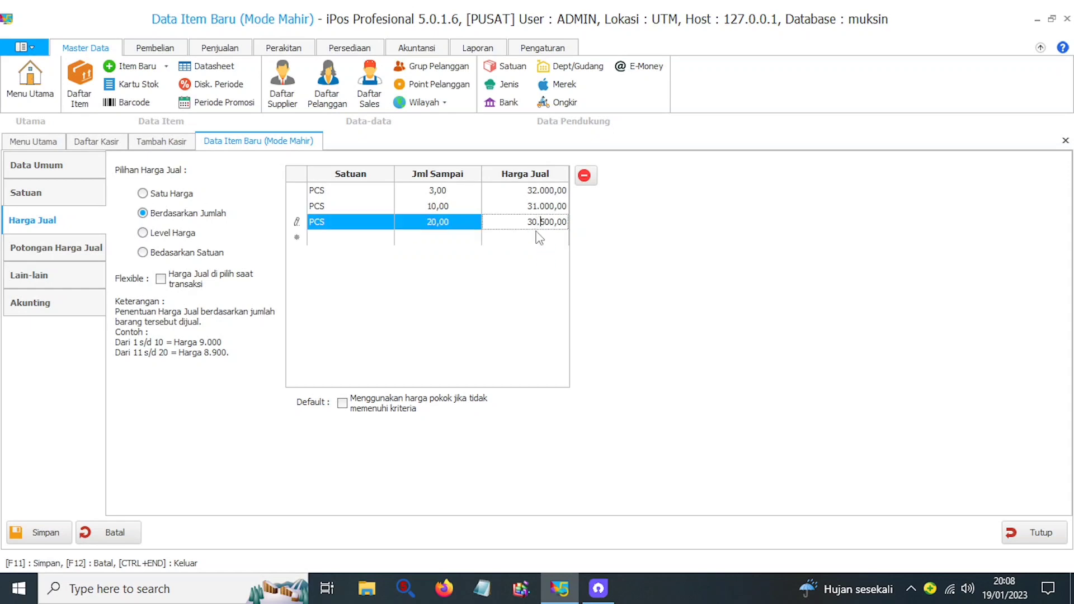
left_click(526, 222)
left_click(512, 275)
left_click(530, 222)
left_click(507, 283)
Step: Save the new item with its quantity-based prices and finish item entry (Selesai Input Data Item)
left_click(26, 534)
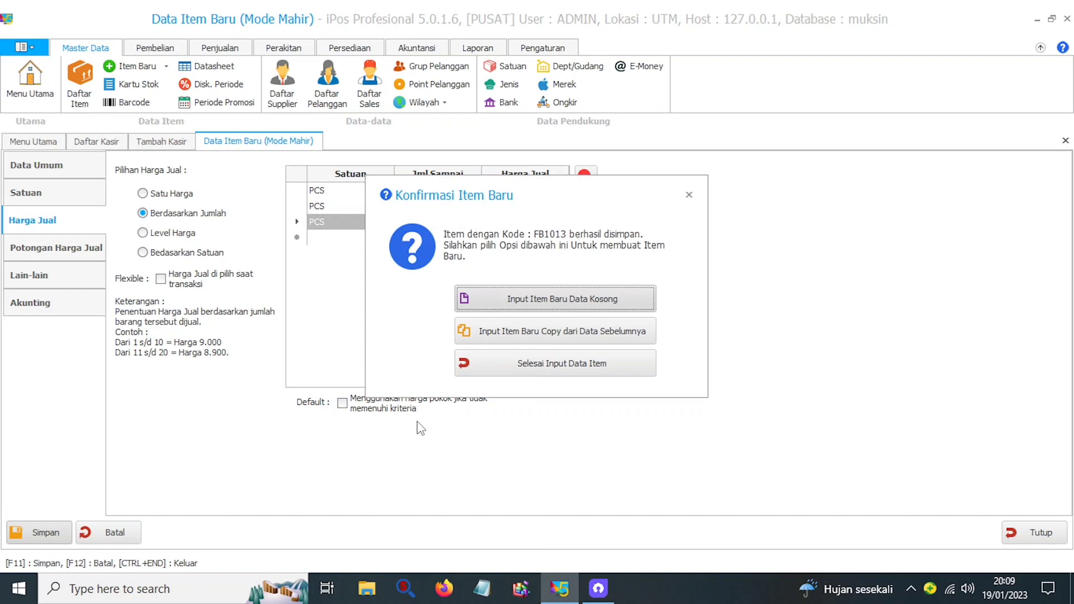
left_click(566, 379)
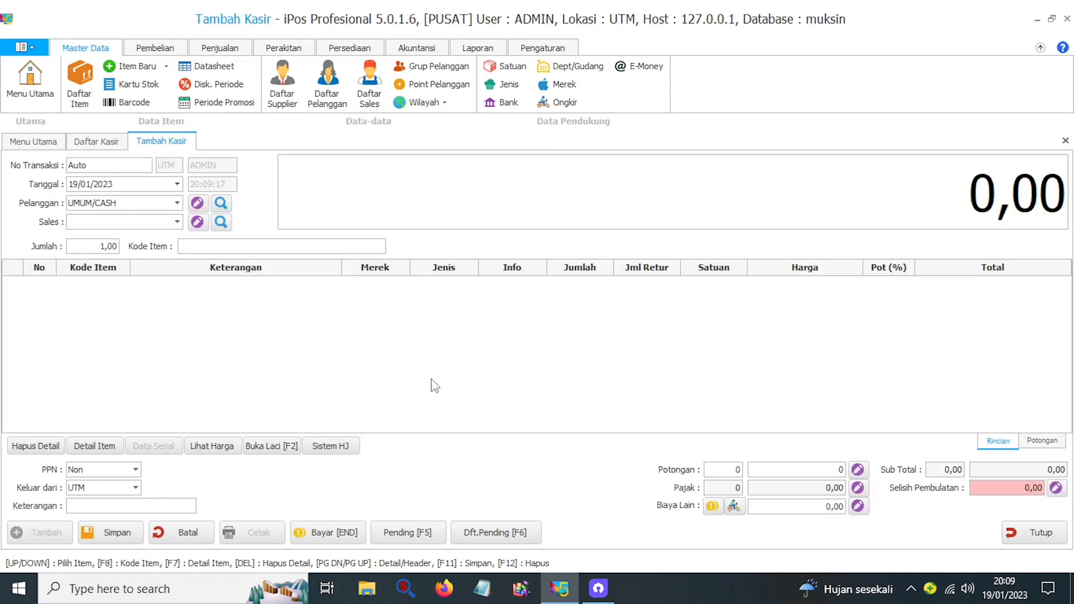
Step: Open the purchase list (Daftar Pembelian) and start a new purchase transaction
left_click(233, 247)
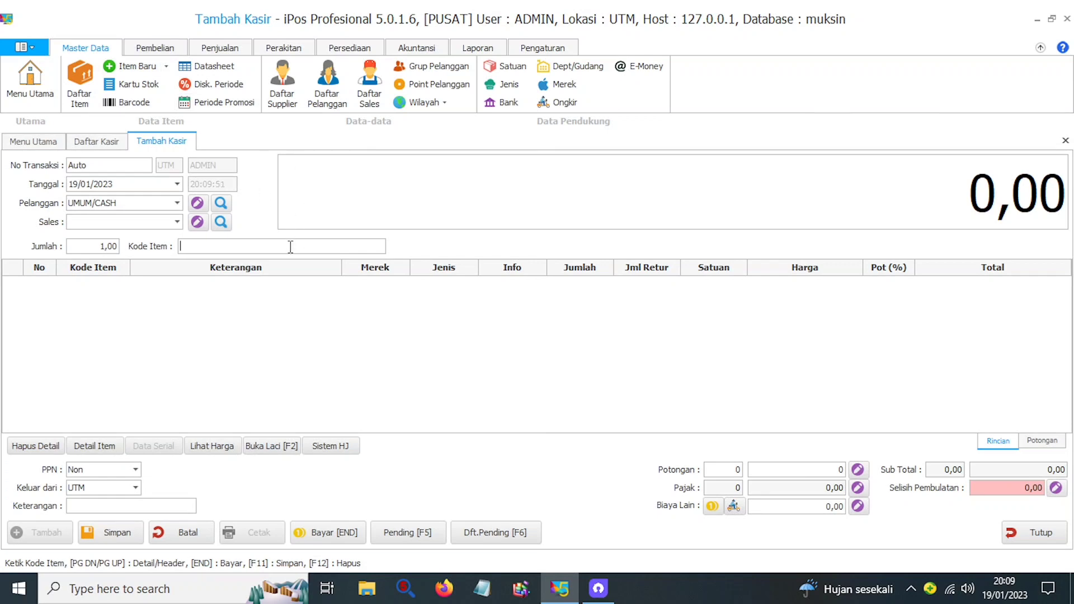
left_click(169, 48)
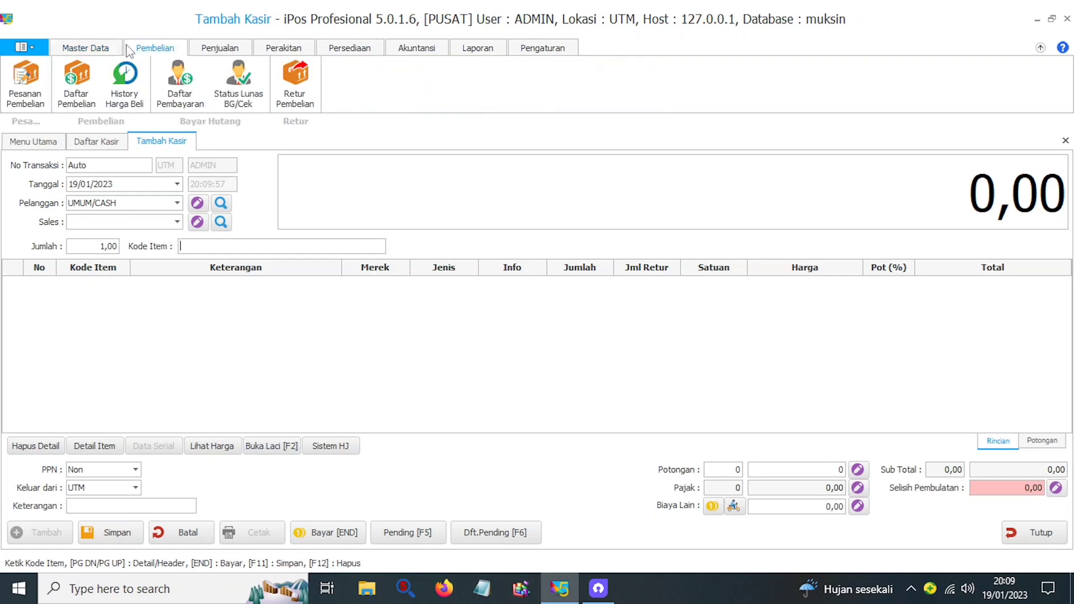
left_click(81, 109)
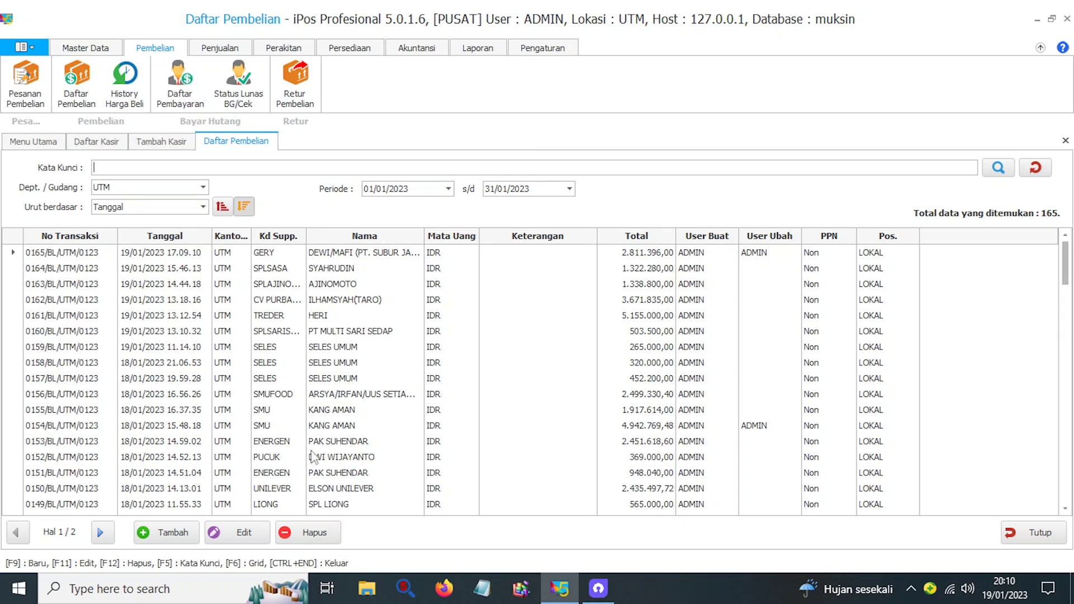
left_click(165, 538)
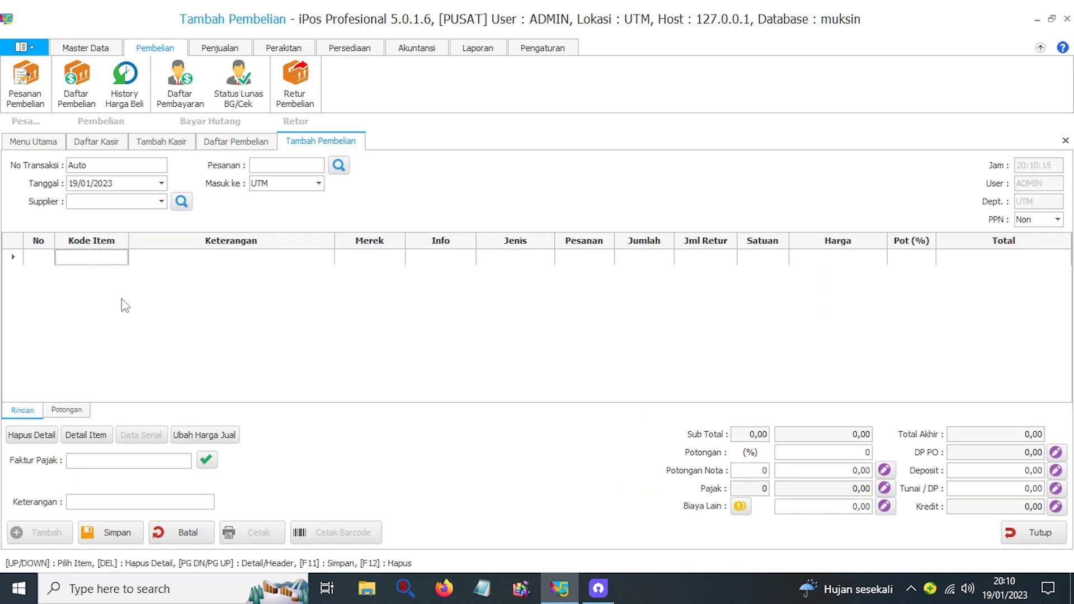
Step: Search the item list for VAPE and VAPE AER, look through the matching items and close the list without picking one
left_click(96, 257)
type("VAPE")
key("Return")
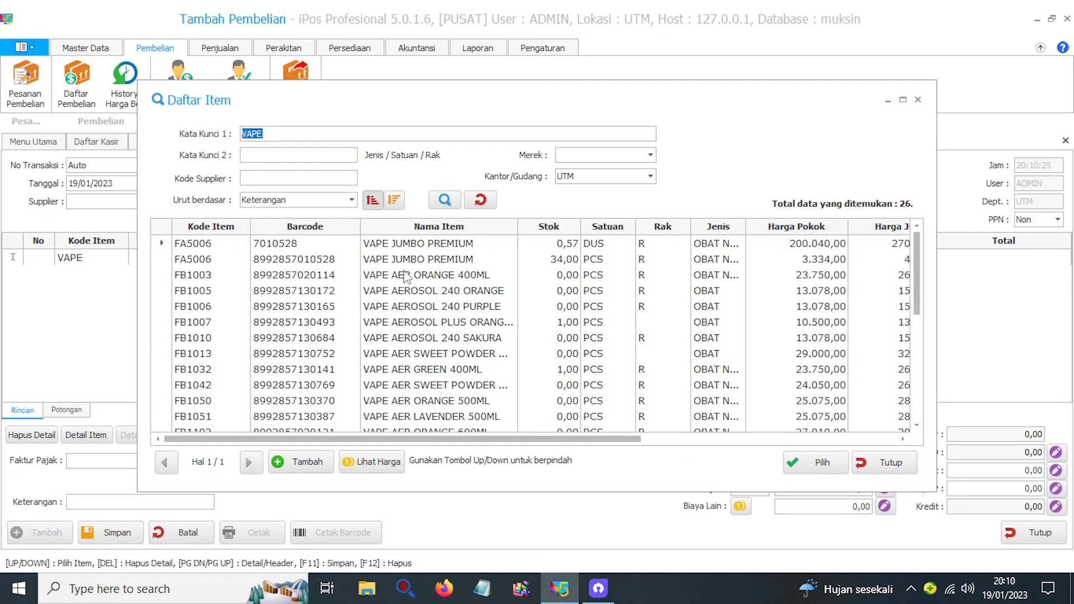
left_click(277, 138)
type("ER")
key("Return")
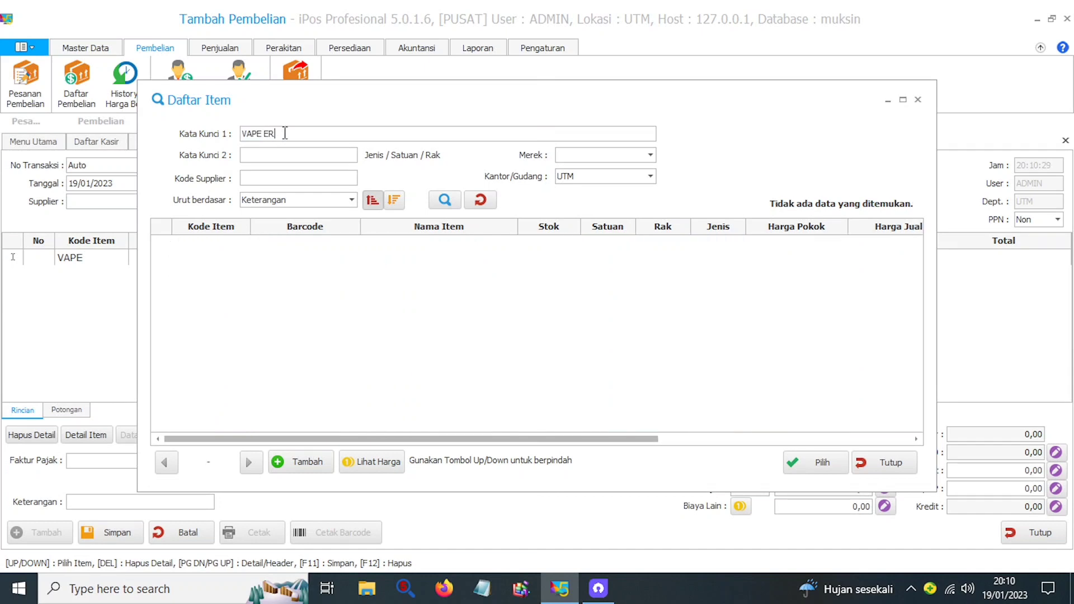
key("BackSpace")
key("BackSpace")
type("AER")
key("Return")
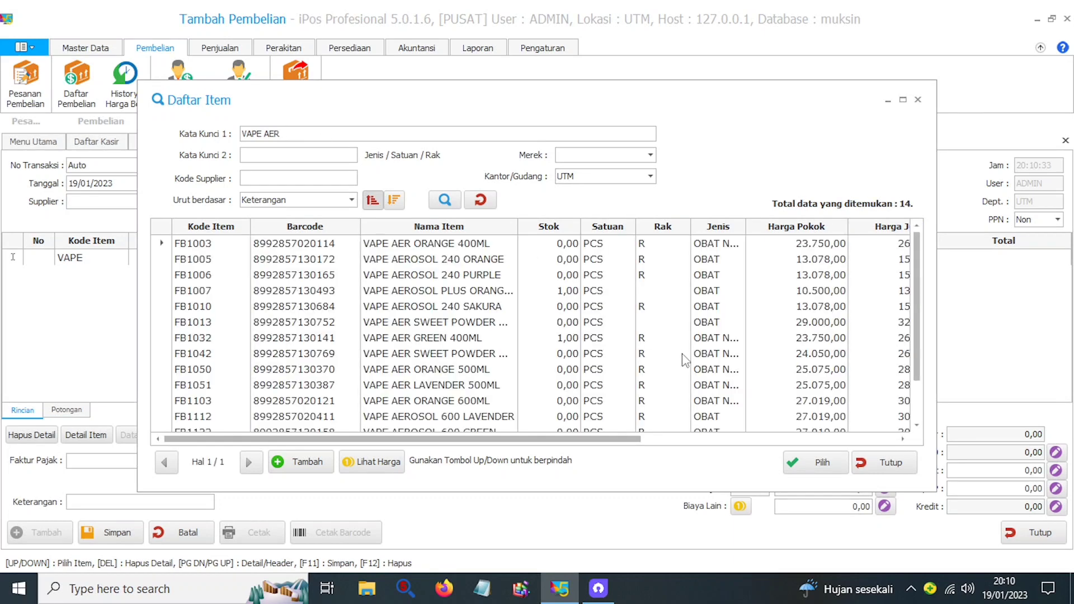
left_click_drag(915, 260, 926, 312)
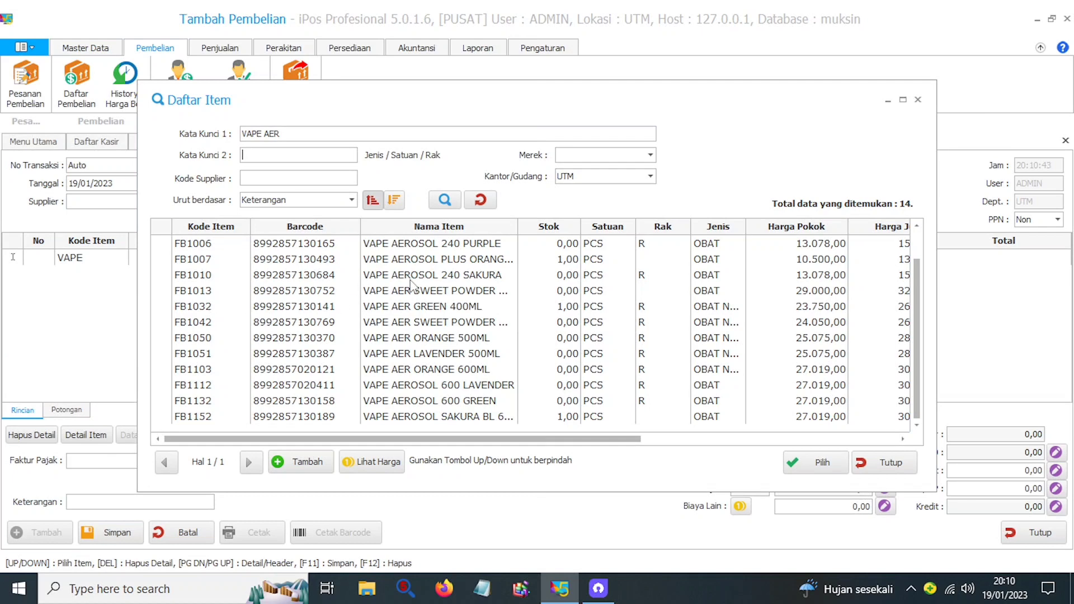
left_click(867, 469)
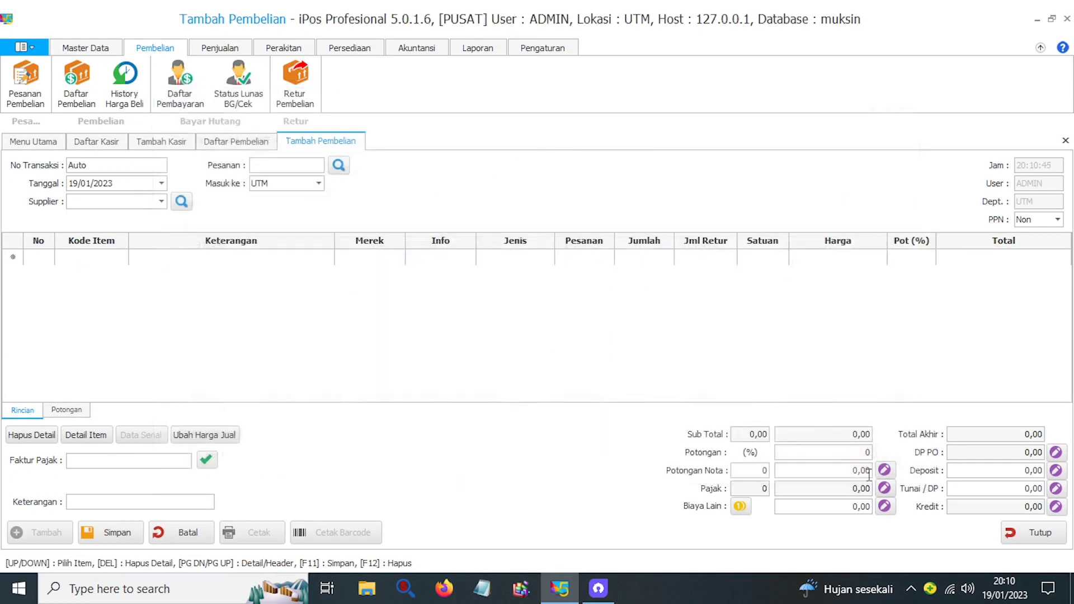
Step: Add the item with code FB1013 to the first line of the new purchase
left_click(79, 256)
type("FB1013")
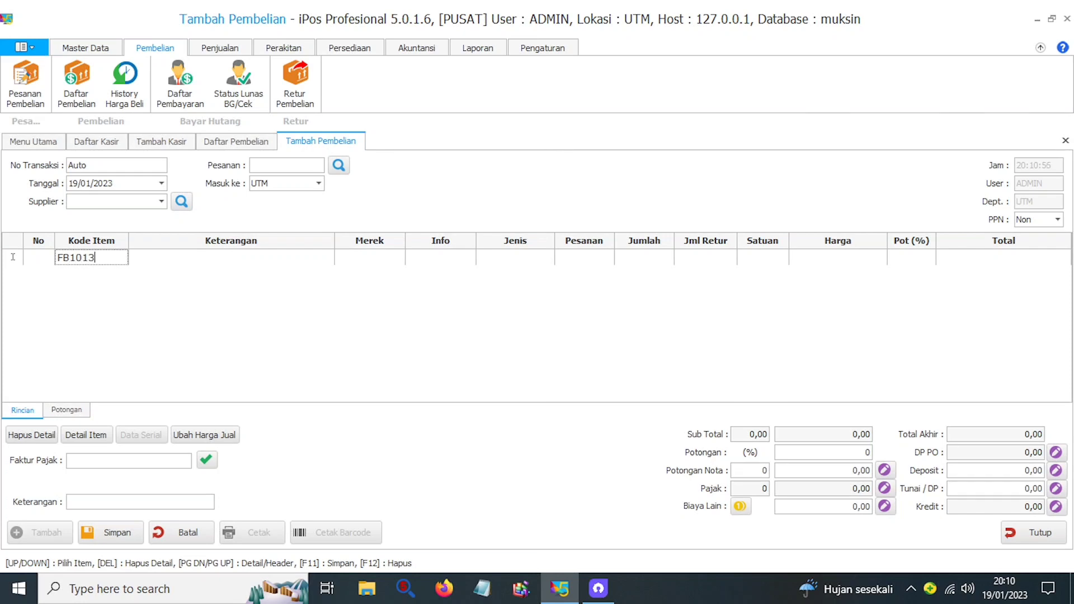
key("Return")
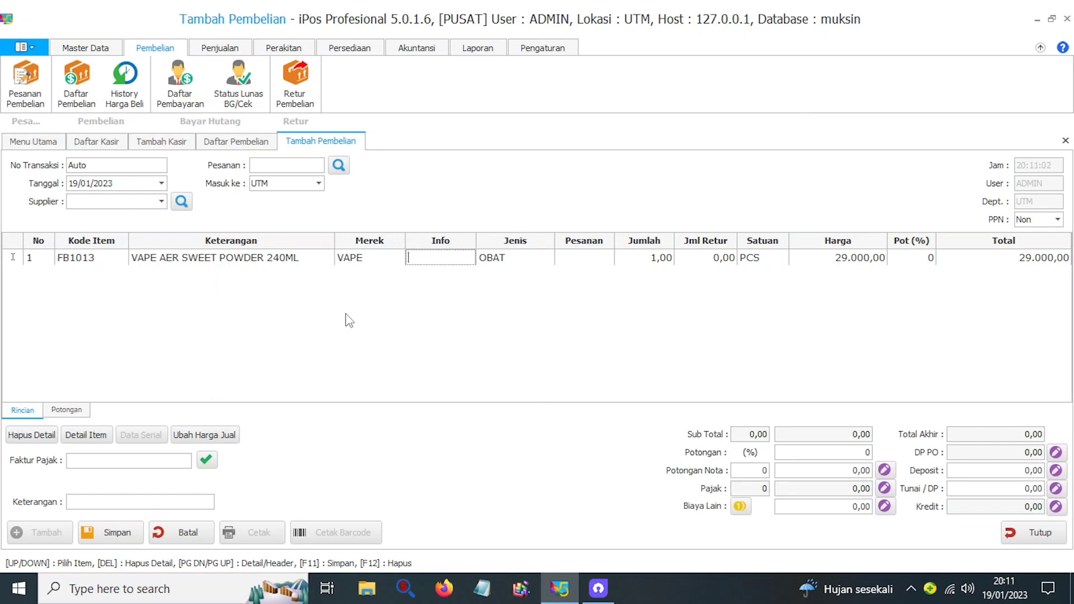
Step: Set the purchase quantity of the FB1013 line to 3 and keep its unit as PCS
key("Return")
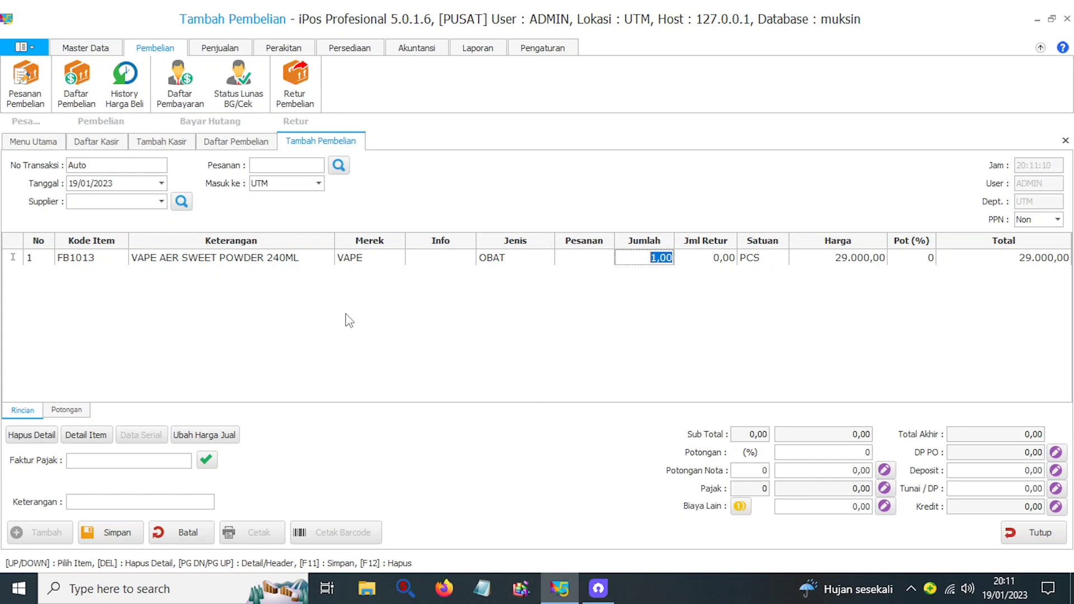
type("3")
key("Return")
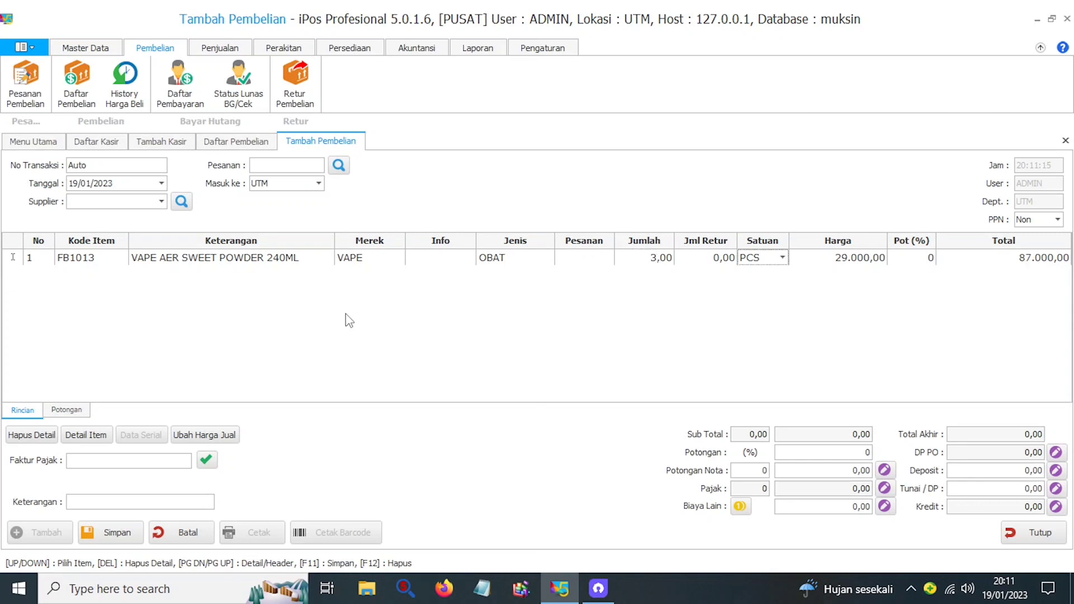
key("Return")
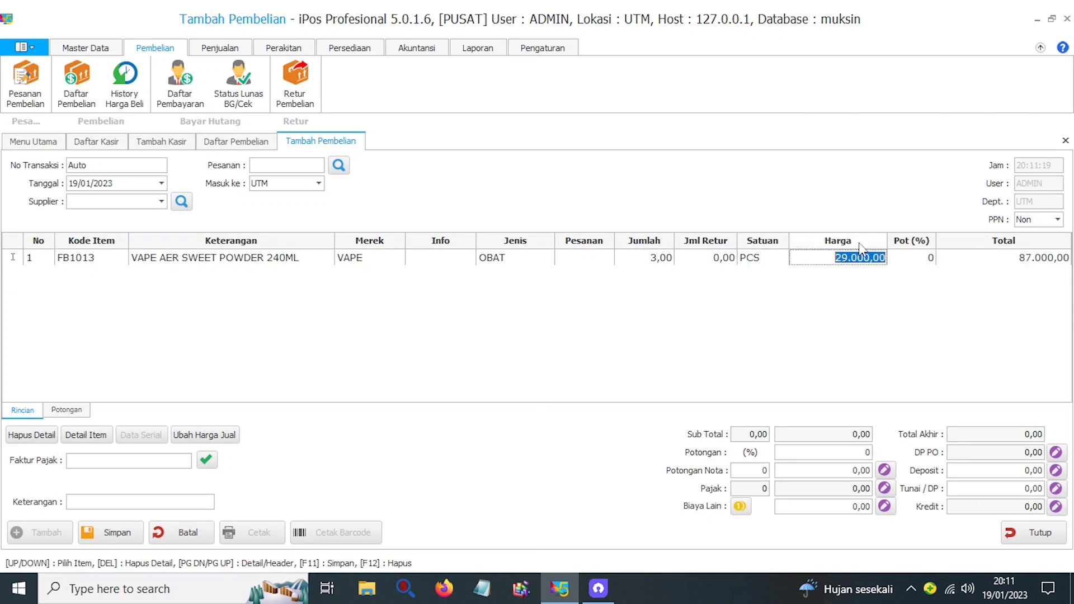
left_click(827, 308)
left_click_drag(831, 258, 918, 253)
left_click(827, 313)
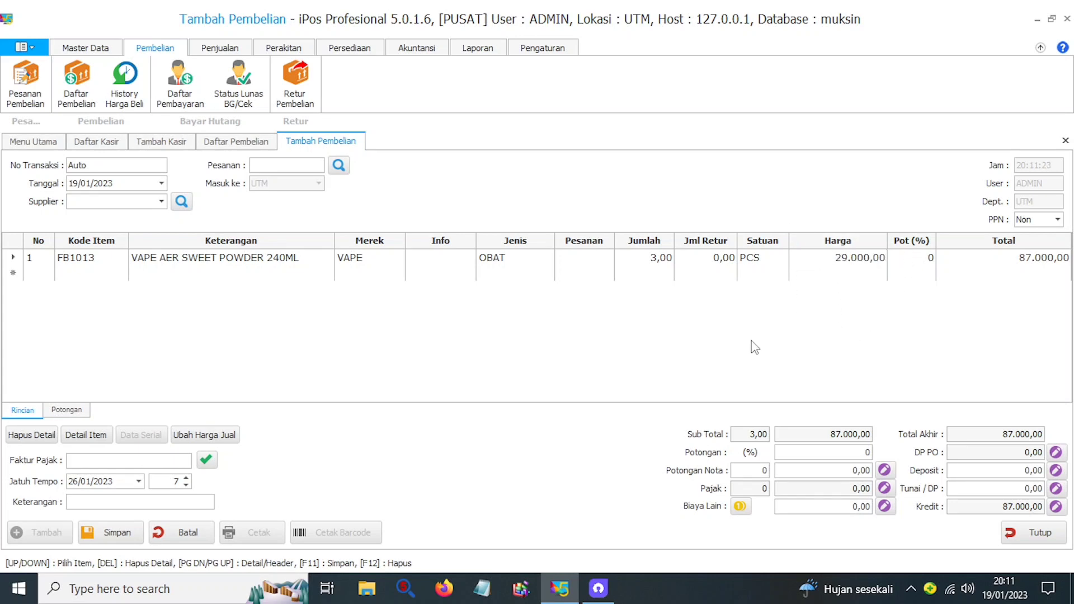
left_click(826, 258)
left_click(797, 337)
left_click(838, 260)
left_click(833, 300)
left_click(831, 261)
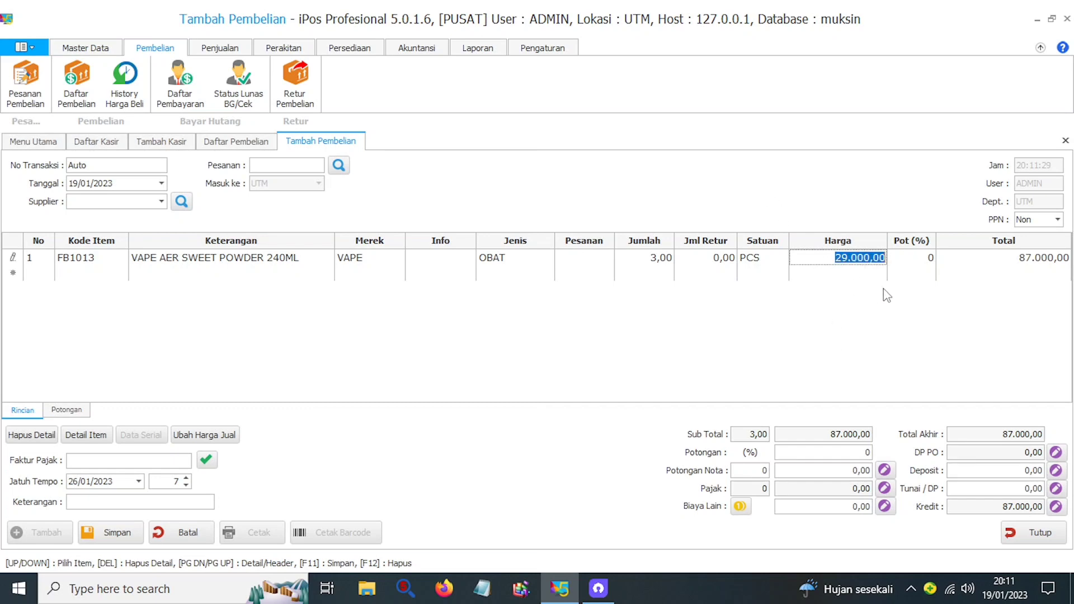
left_click_drag(834, 258, 885, 261)
left_click(852, 304)
Step: Enter 29.000 as the purchase price of the FB1013 line and agree to update the cost price in the master data
left_click(834, 260)
type("300")
key("BackSpace")
key("BackSpace")
key("BackSpace")
key("BackSpace")
type("29.000")
key("Return")
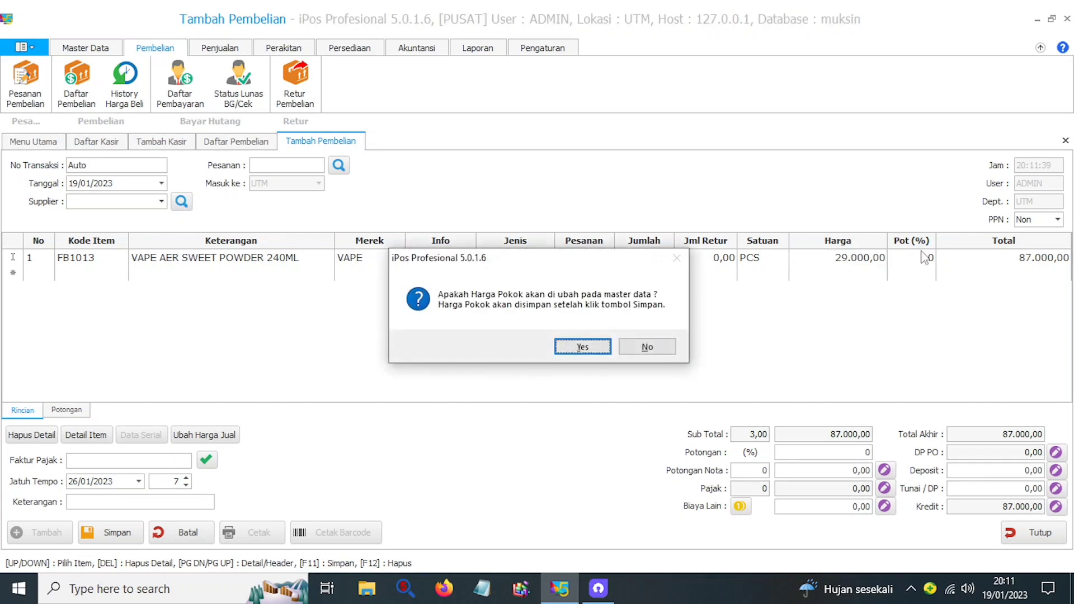
key("Return")
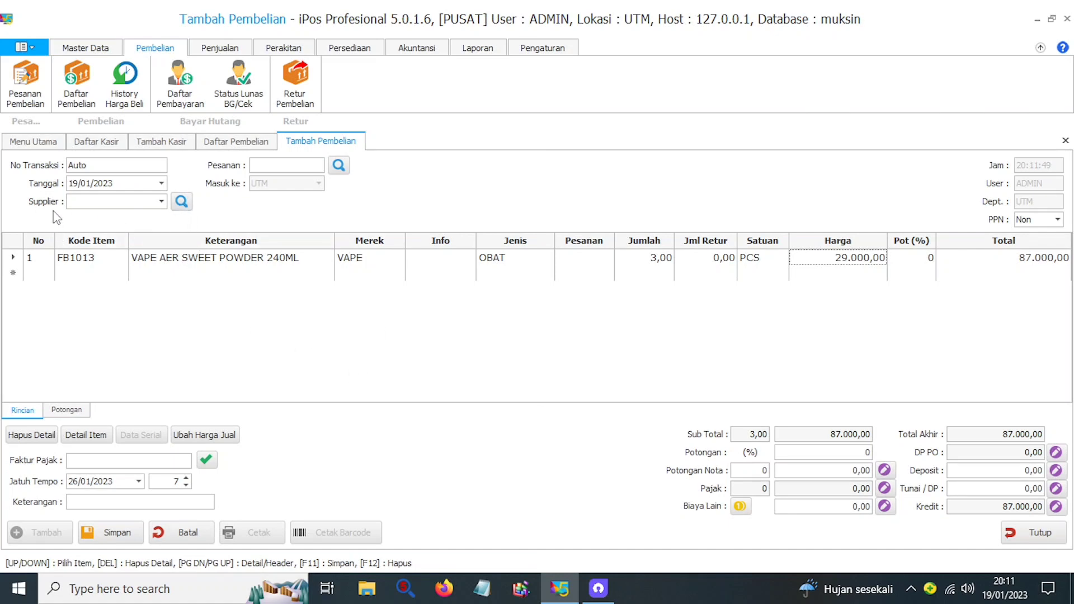
left_click(111, 203)
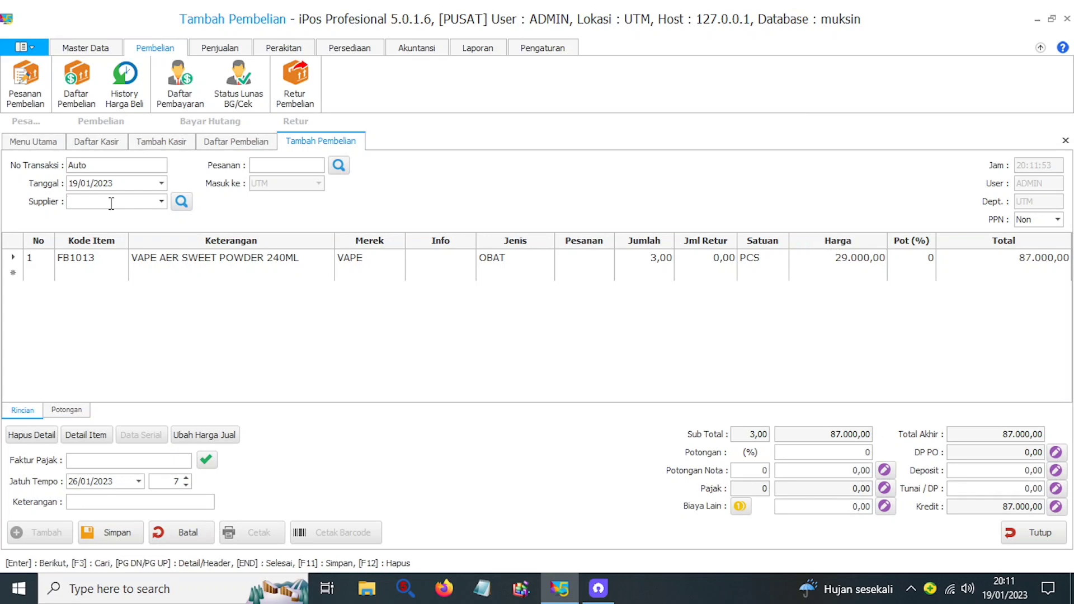
type("PA")
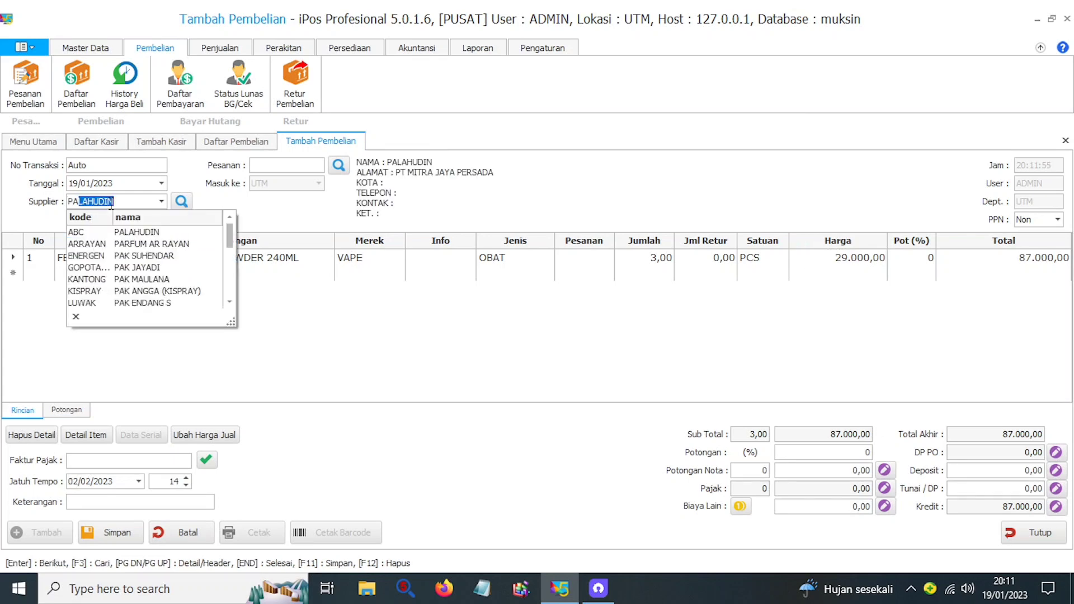
type("K ANGGA (KISPRAY")
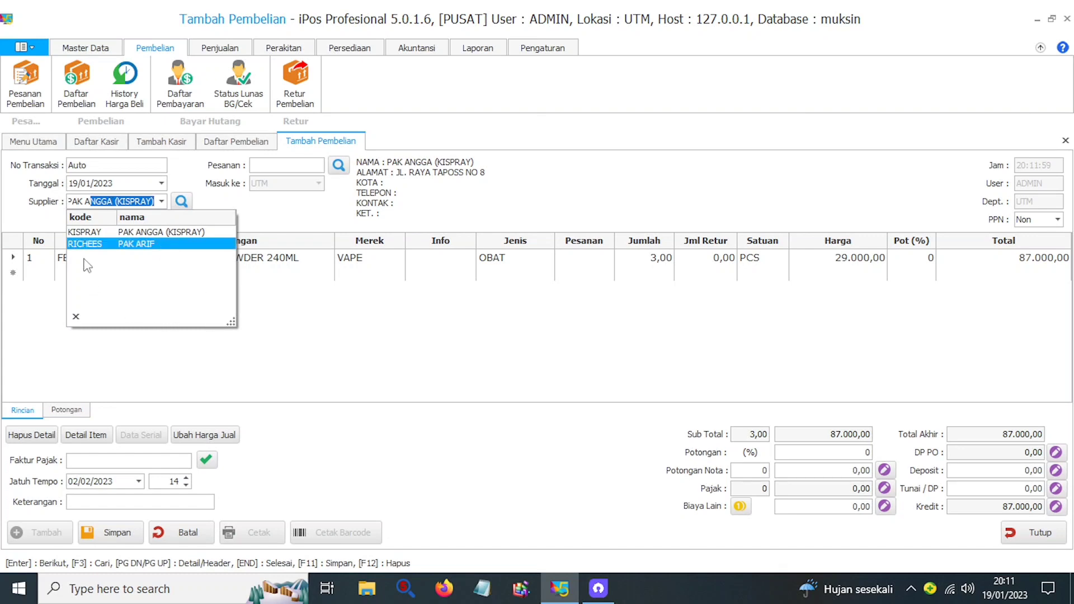
Step: Search the supplier list (Daftar Supplier) for VAPE and assign the matching supplier to the purchase
left_click(181, 200)
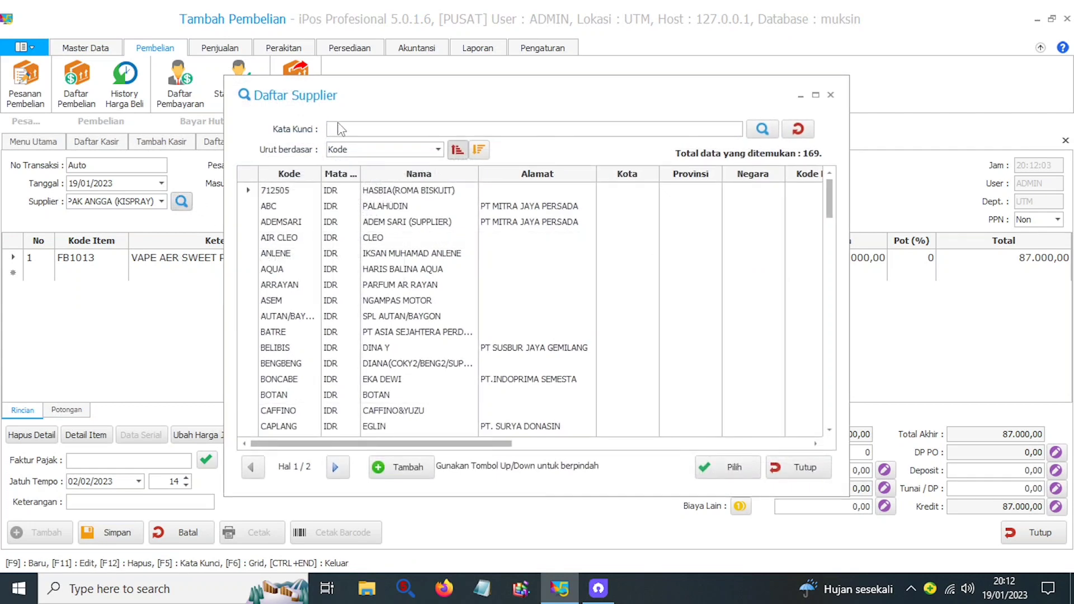
type("PAK")
key("BackSpace")
key("BackSpace")
key("BackSpace")
key("Return")
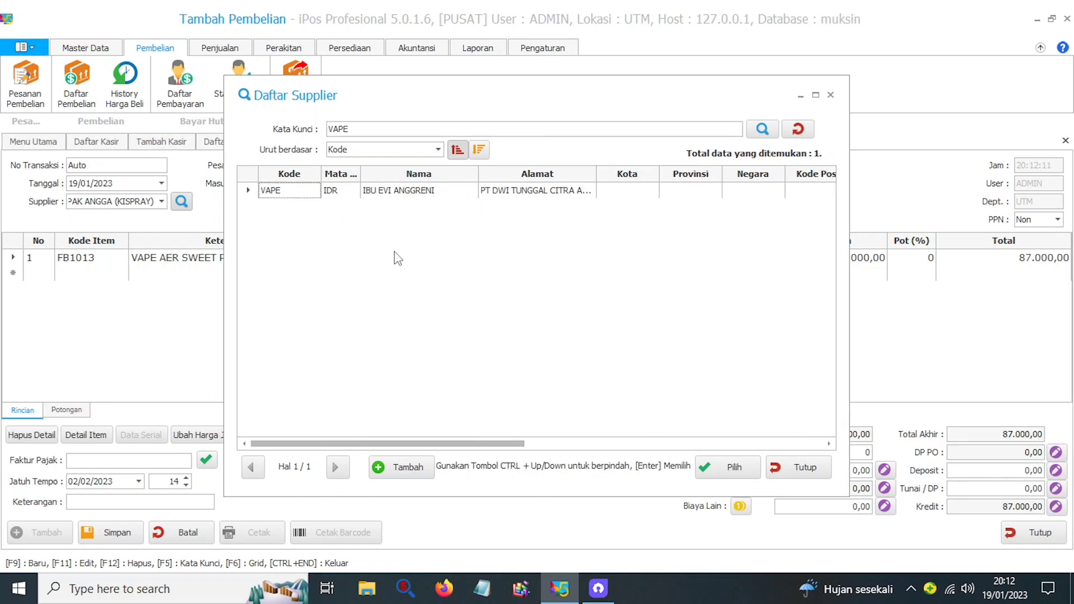
double_click(307, 192)
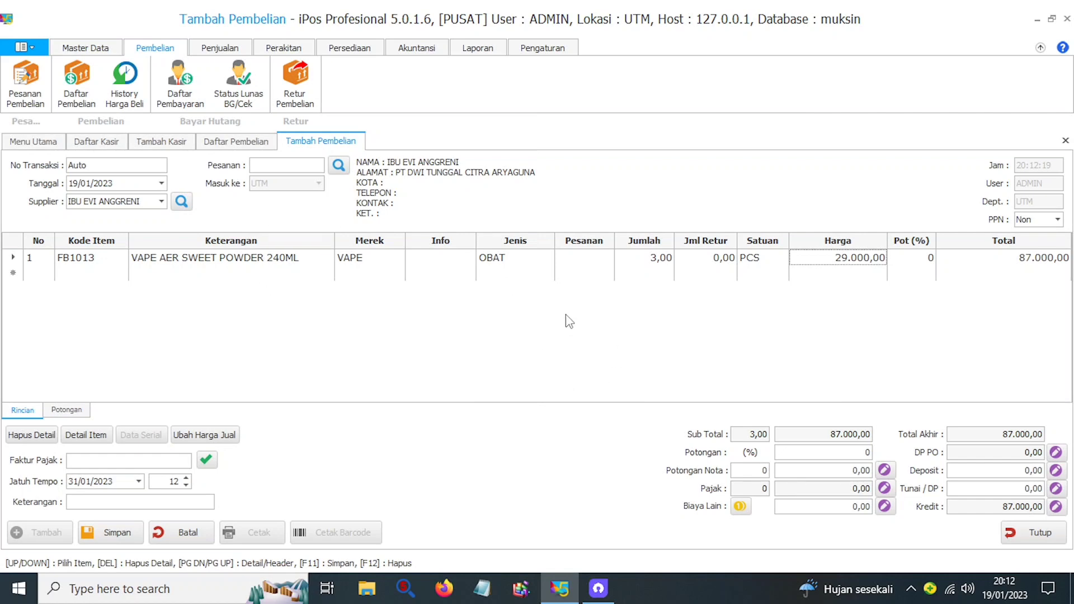
Step: Try a cash payment (Tunai / DP) of 87.000 for the purchase and reset the amount to 0
left_click(1017, 490)
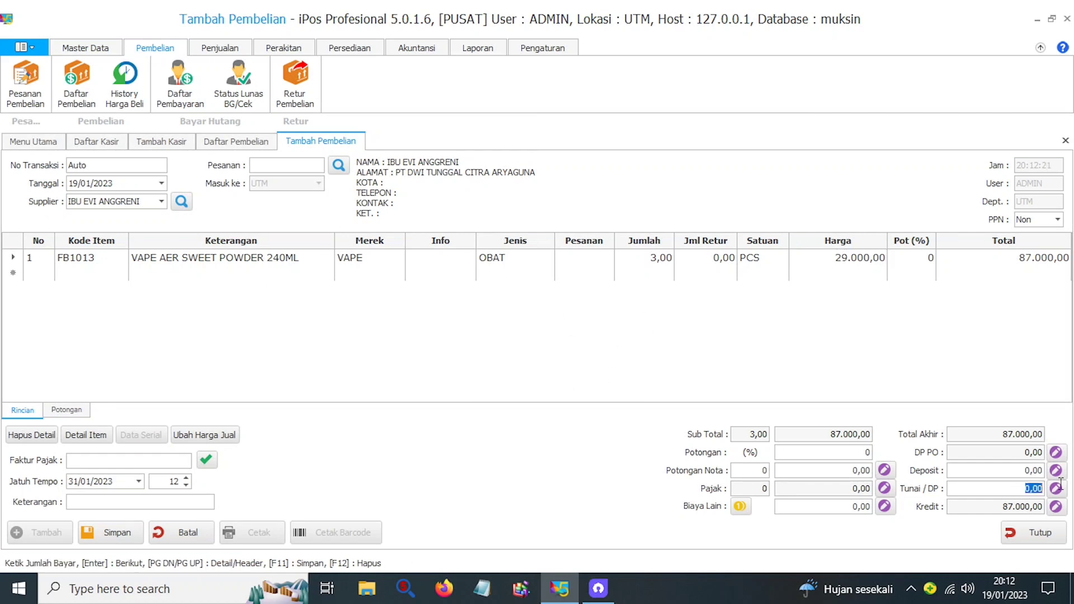
type("5")
type("87000")
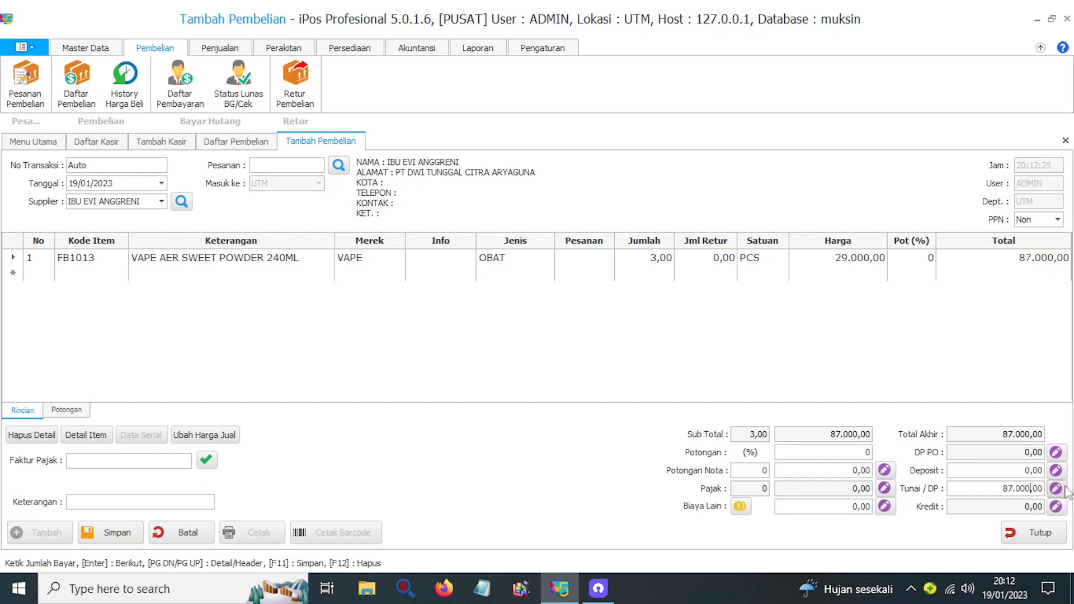
left_click_drag(989, 487, 1073, 465)
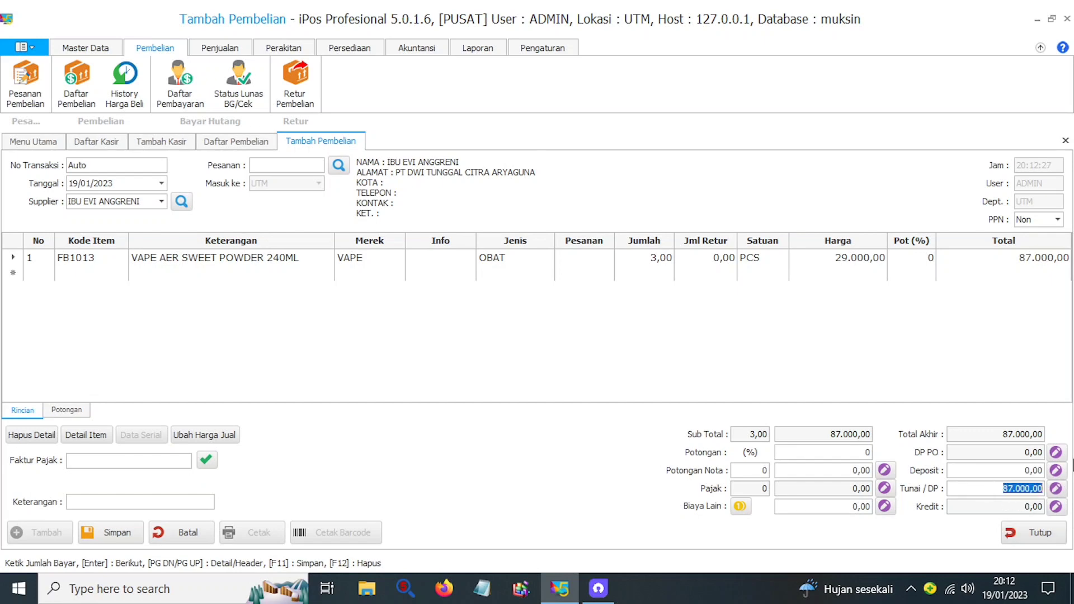
type("0")
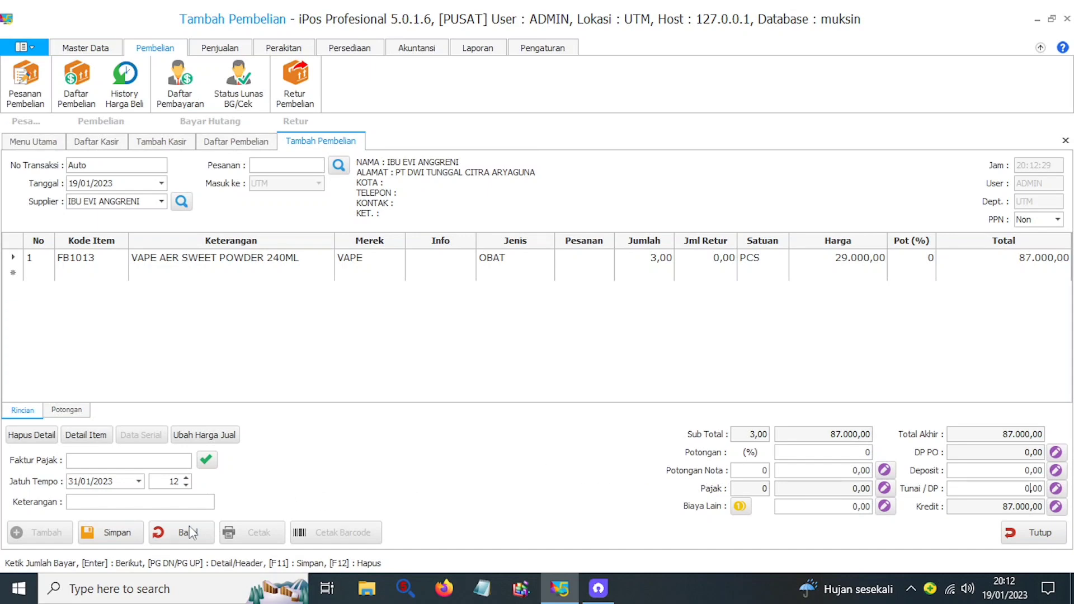
Step: Save the purchase transaction on credit and close the confirmation
left_click(122, 534)
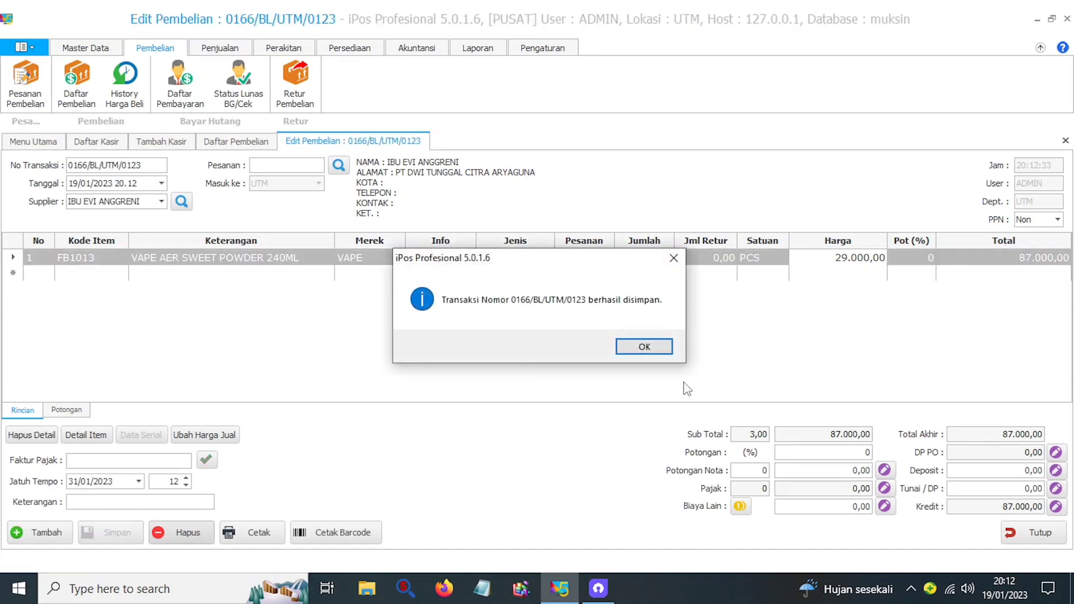
left_click(643, 347)
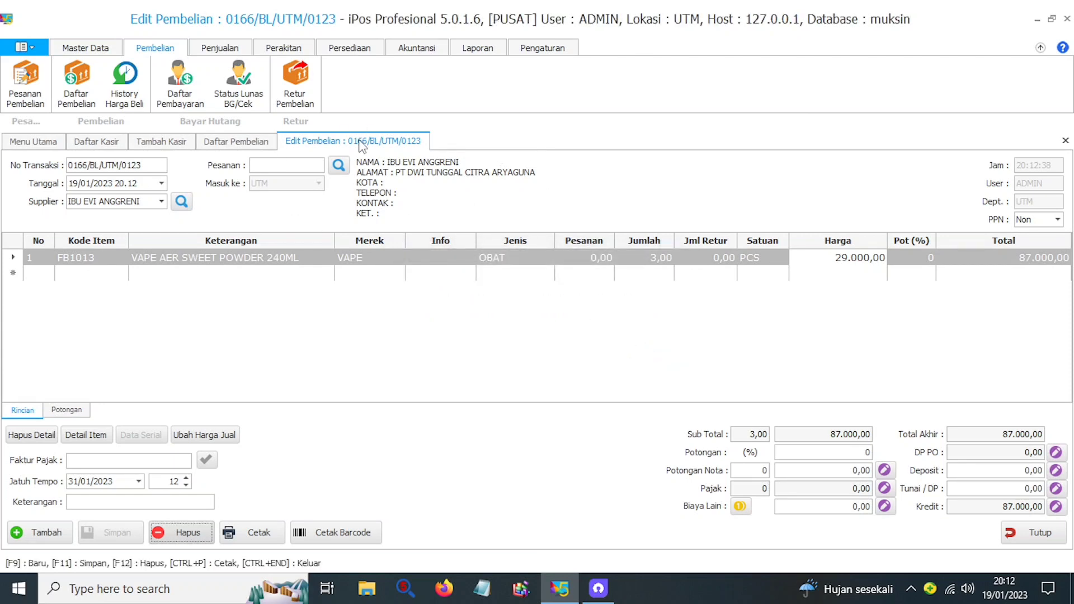
Step: Switch to the cashier transaction (Tambah Kasir) and enter two units of VAPE AER SWEET POWDER 240ML by barcode
left_click(162, 144)
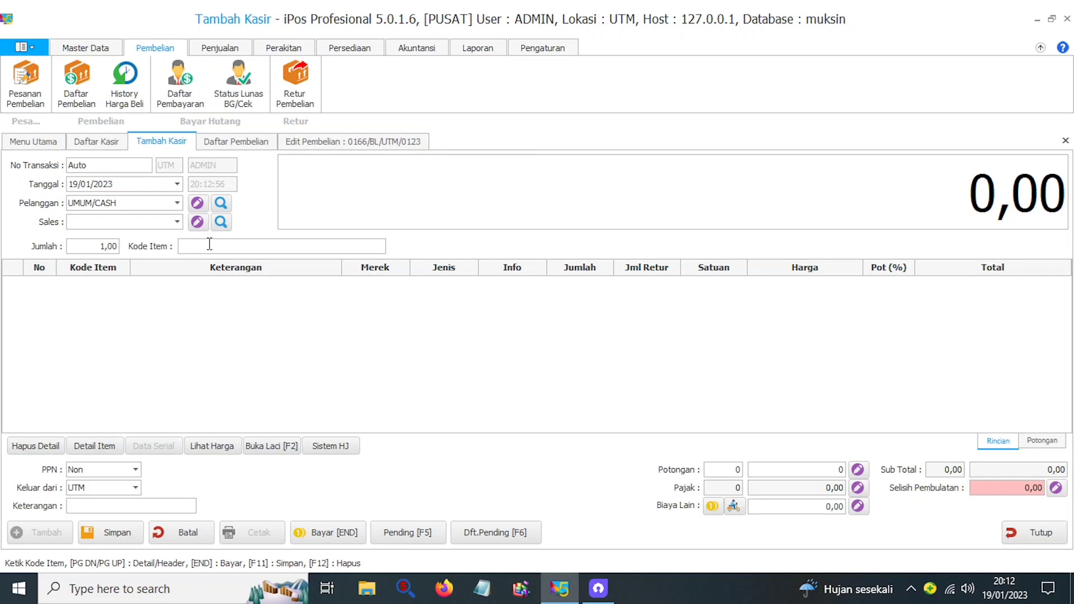
type("8992604750782")
key("Return")
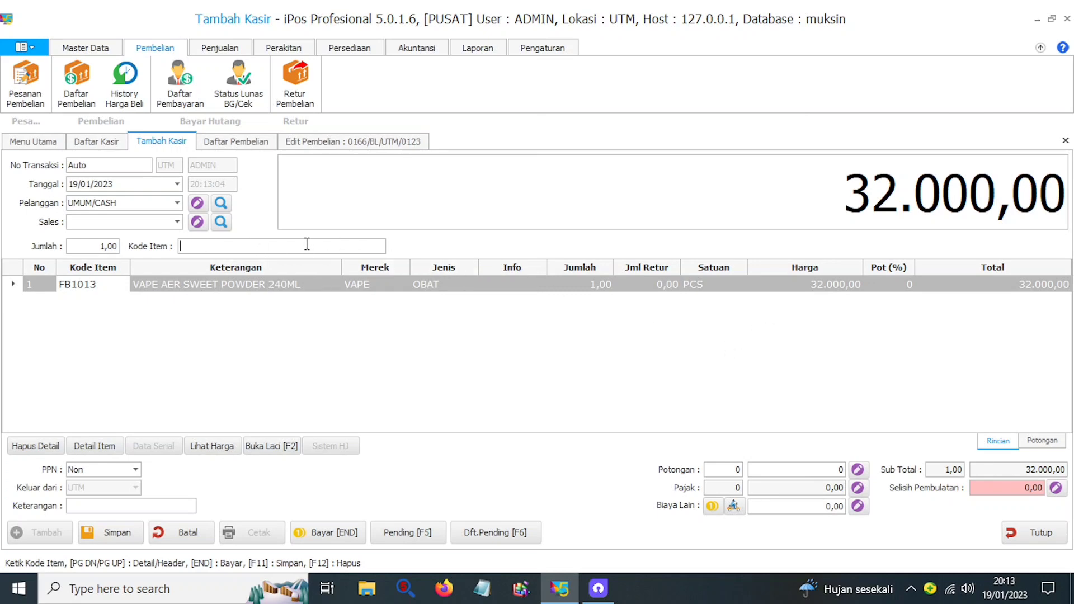
type("8992604750782")
key("Return")
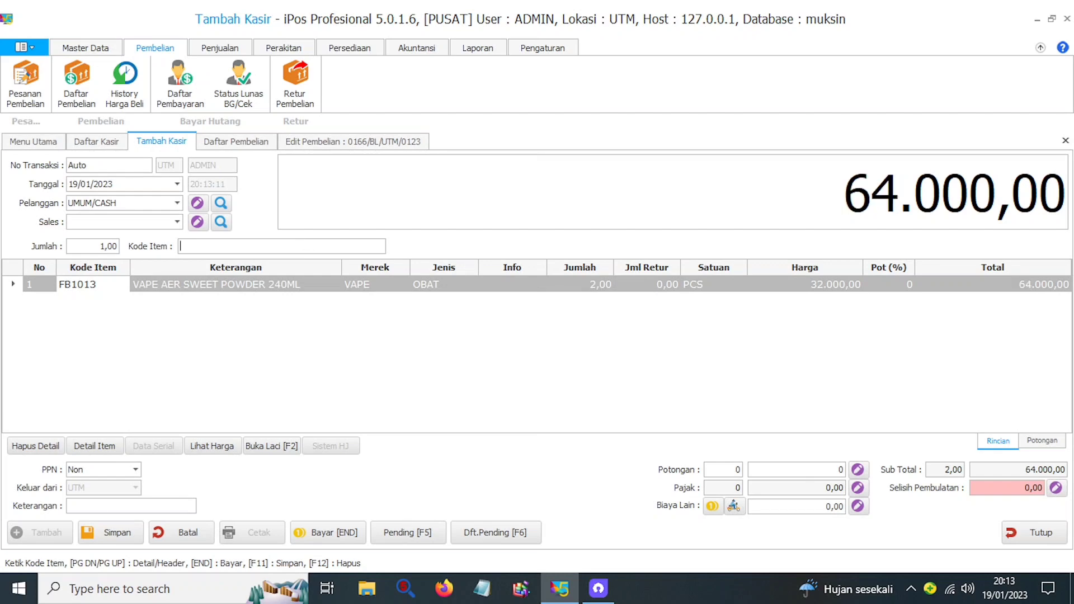
left_click(761, 283)
left_click_drag(786, 282, 864, 284)
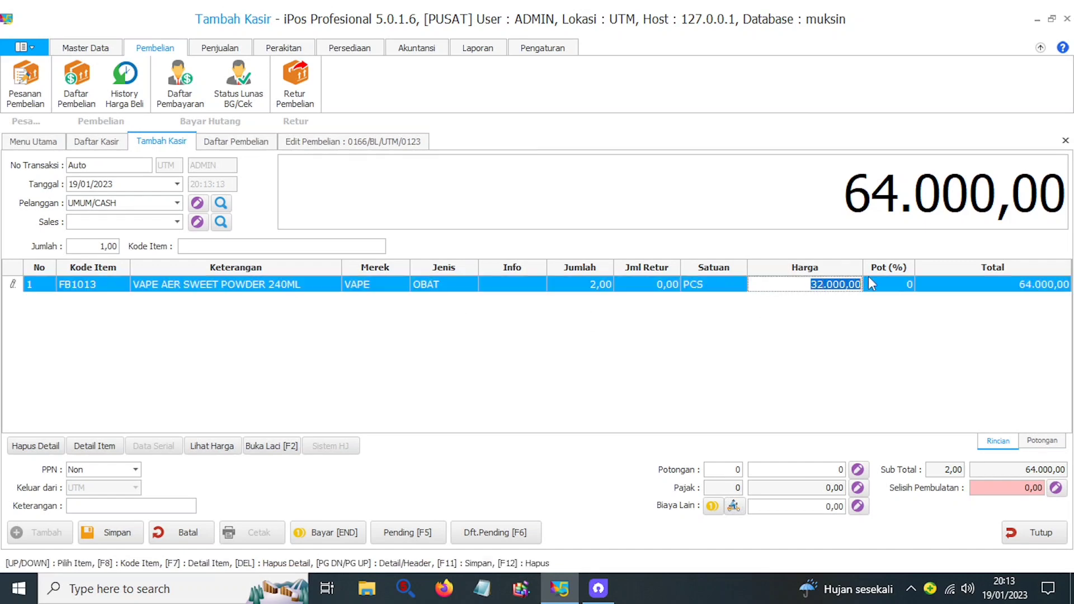
left_click(796, 307)
type("8992857130752")
key("Return")
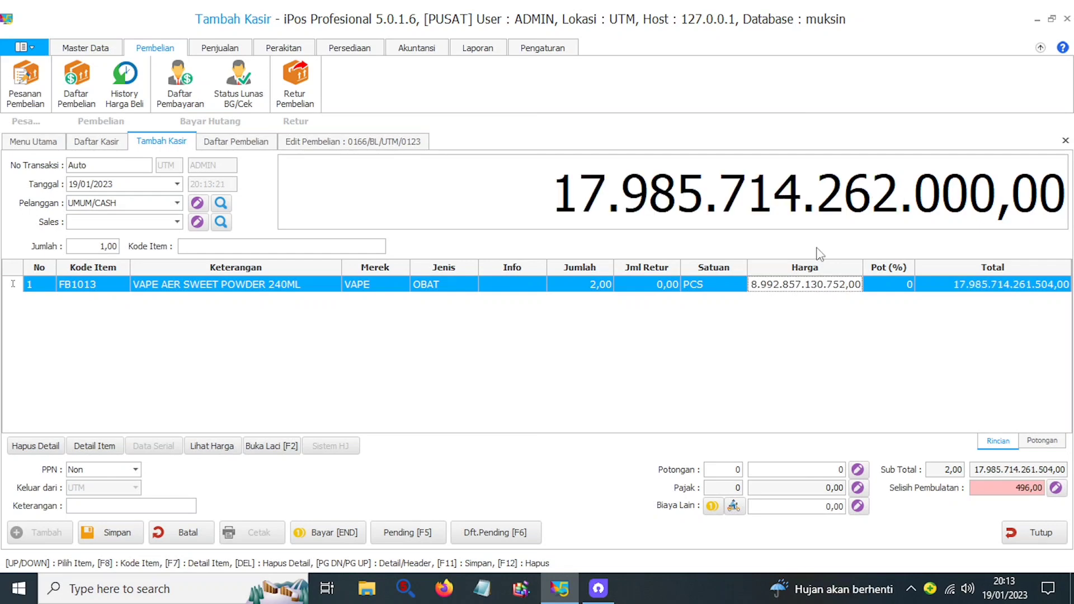
type("32.000")
key("Return")
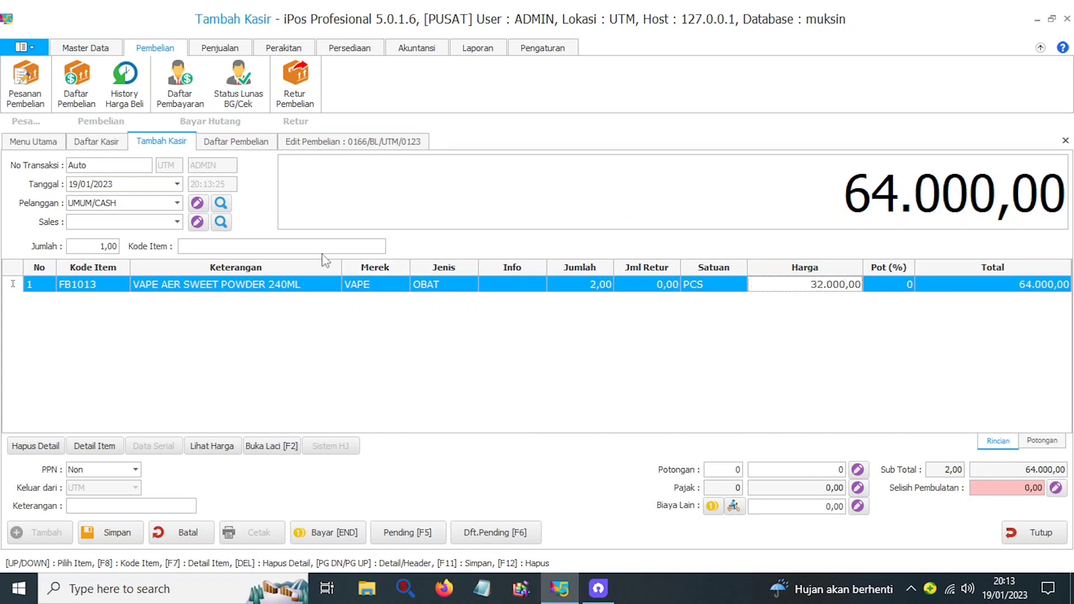
Step: Add a third unit of item FB1013 to the cashier sale and check its unit price
left_click(287, 249)
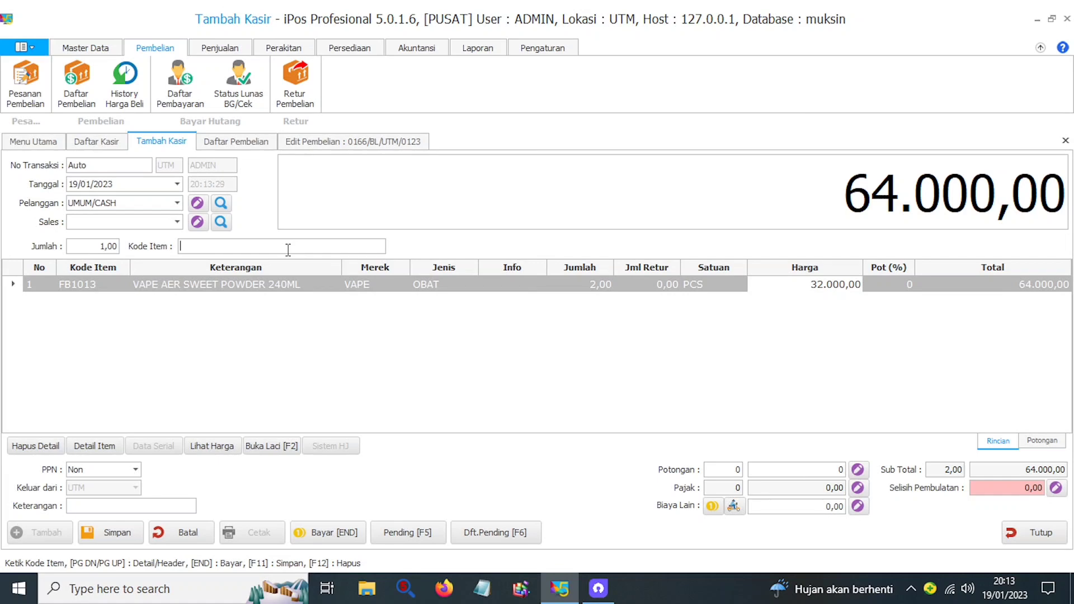
type("FB1013")
key("Return")
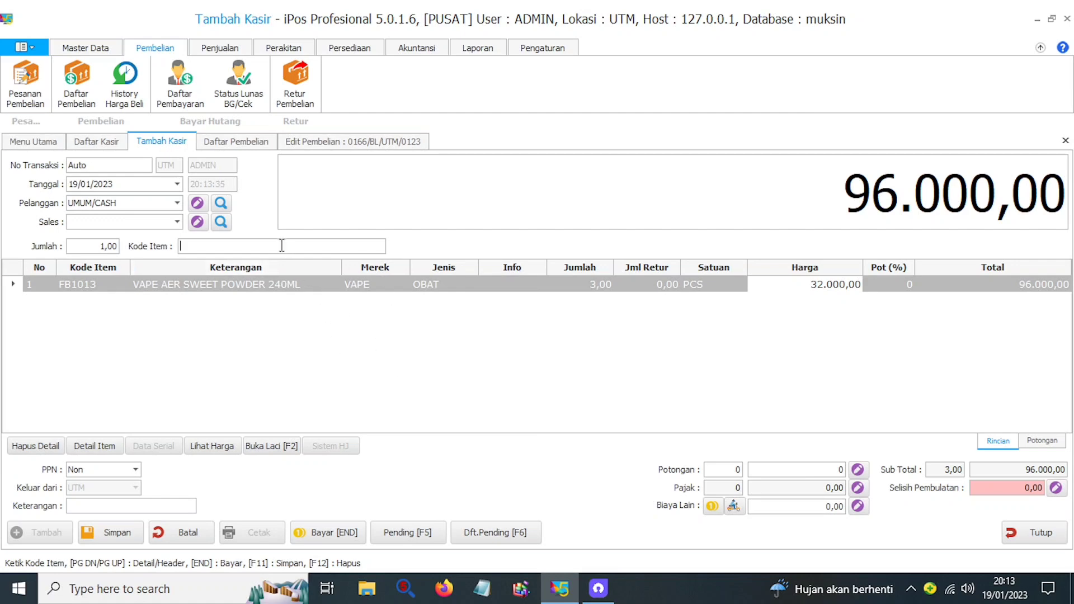
key("Page_Down")
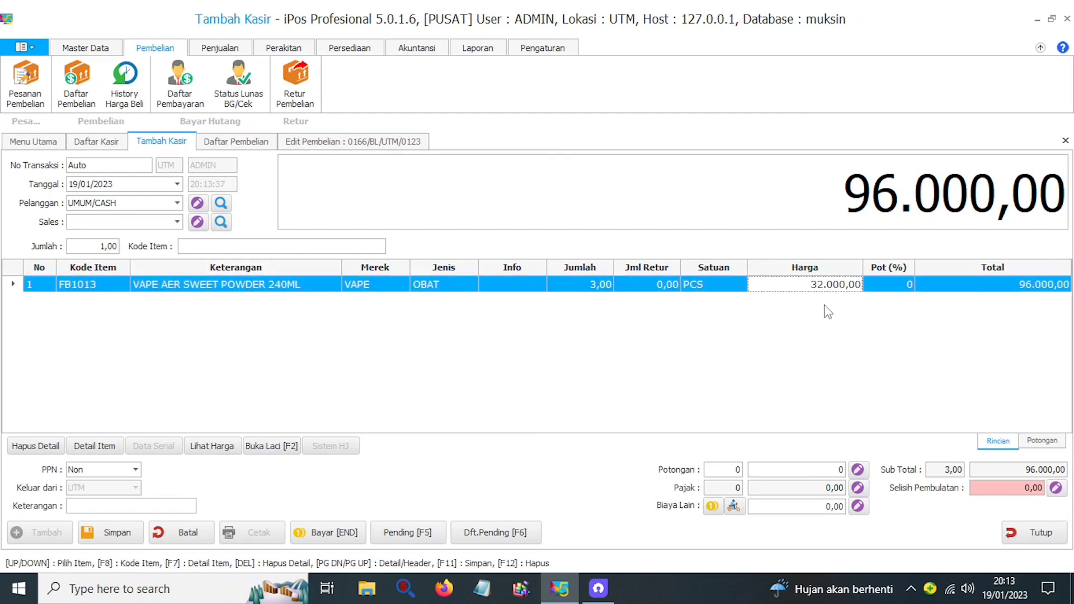
left_click(285, 245)
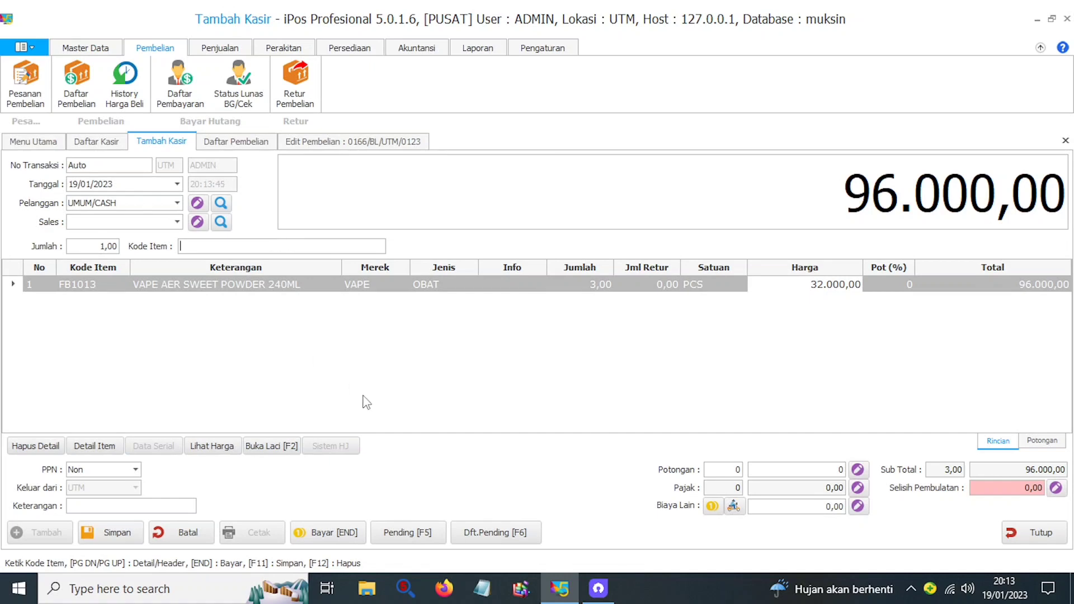
key("Page_Down")
left_click(321, 246)
Step: Return to the saved purchase, set the quantity of the FB1013 line to 10 and save the change
left_click(346, 144)
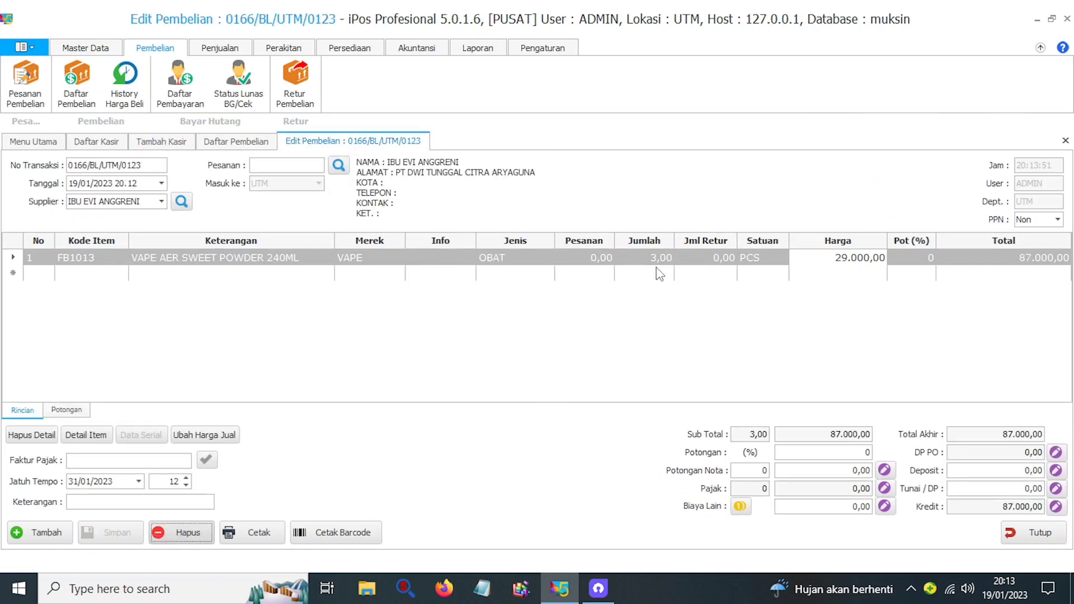
left_click(646, 258)
type("10")
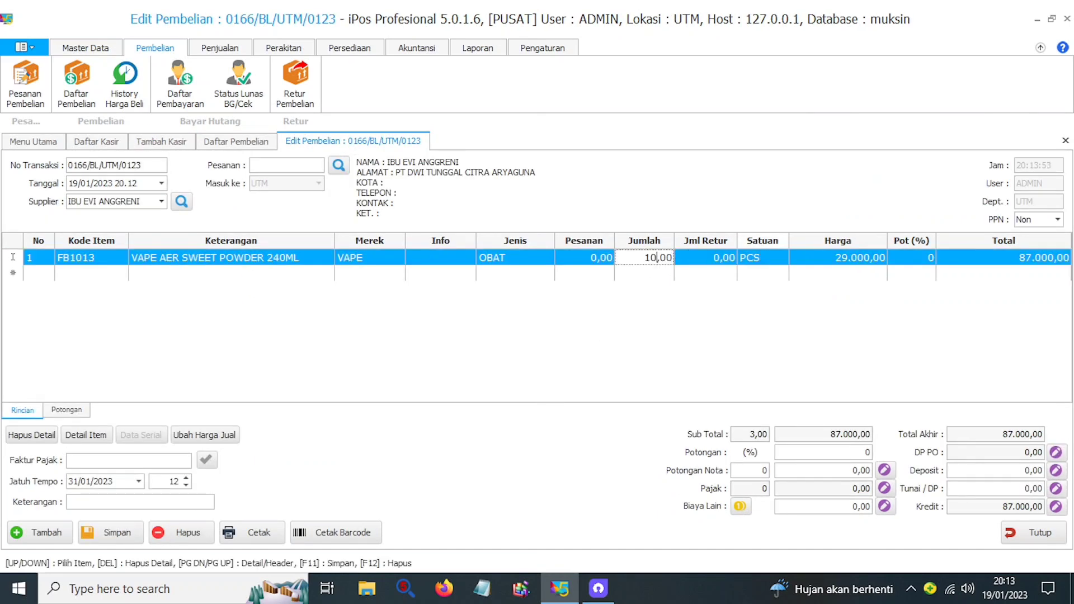
left_click(127, 535)
key("Return")
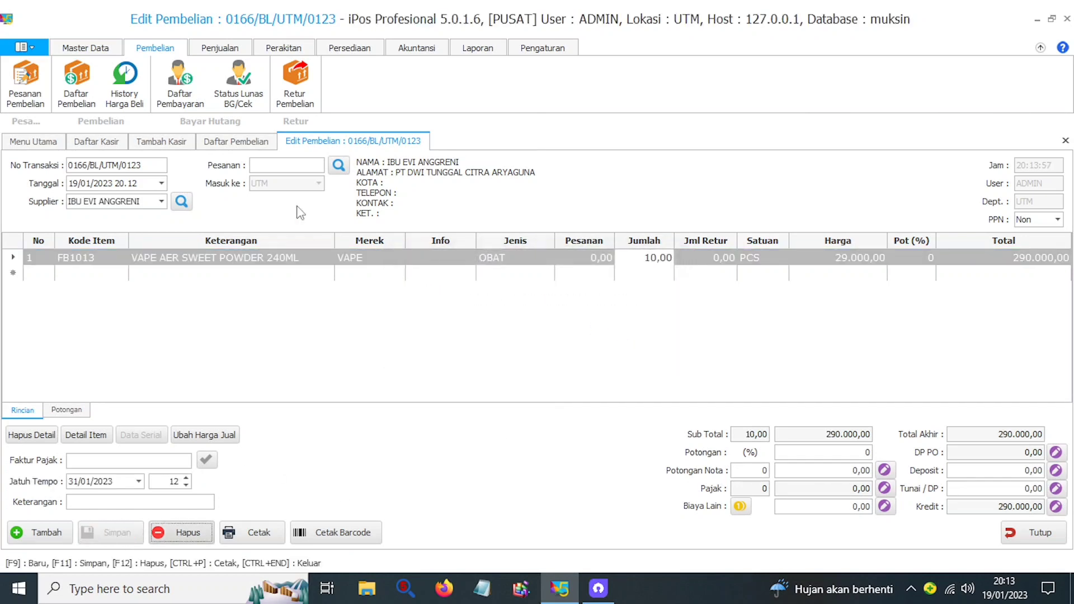
Step: Go back to the cashier sale and add a fourth unit of item FB1013
left_click(163, 143)
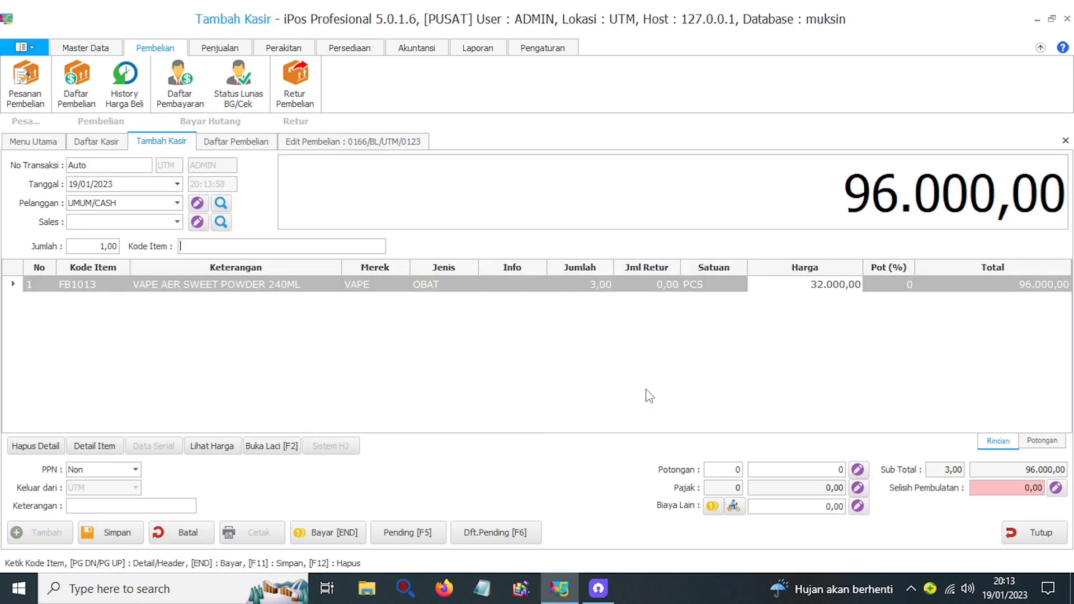
left_click(228, 248)
key("plus")
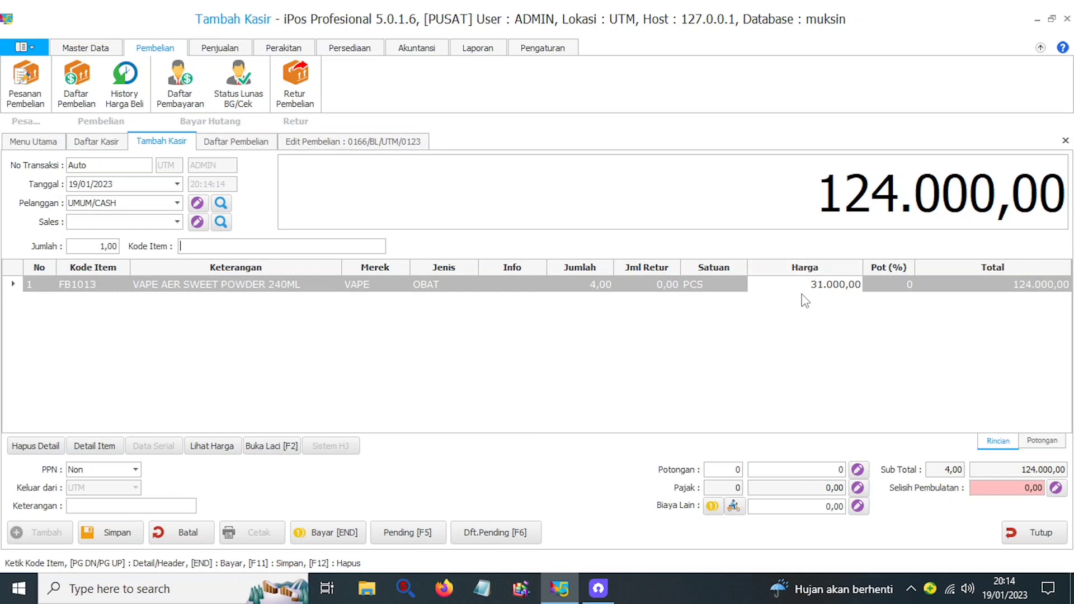
Step: Set the quantity of the FB1013 line in the cashier sale to 10
left_click(585, 286)
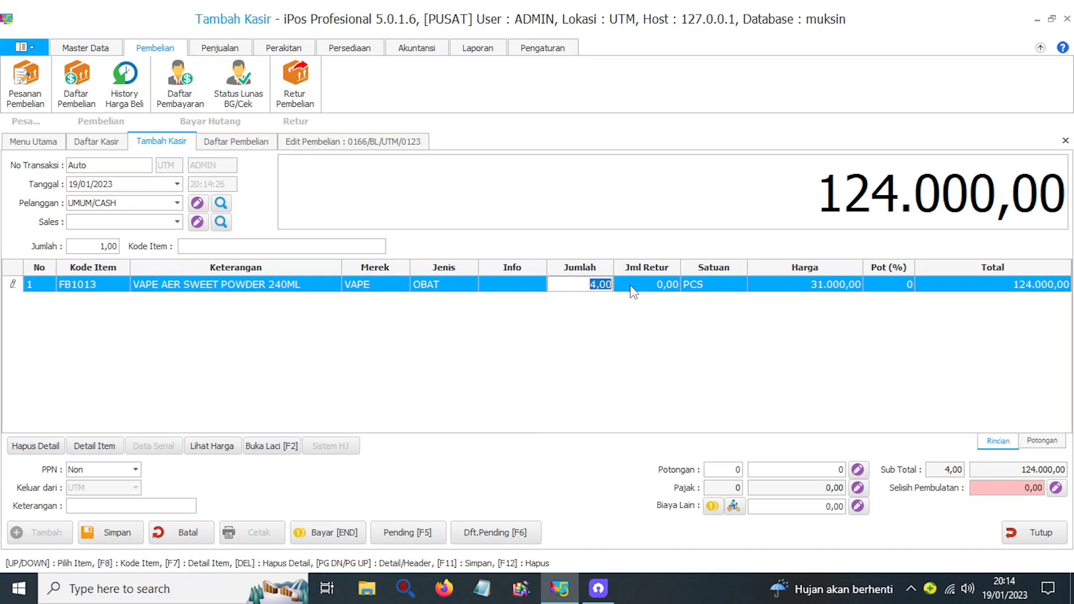
left_click(598, 286)
type("10")
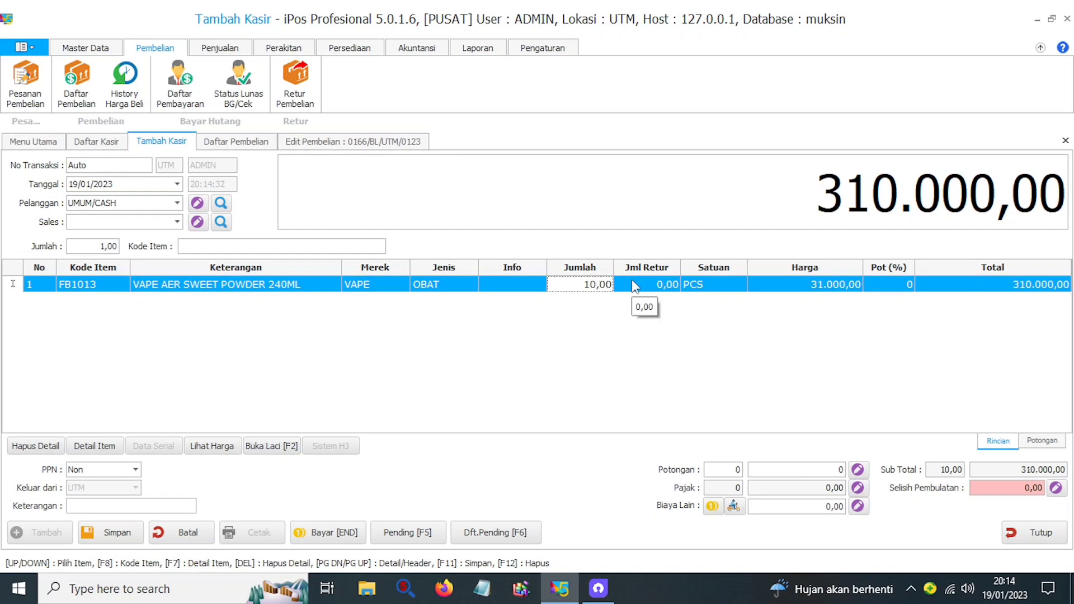
left_click(713, 363)
left_click(569, 283)
left_click(664, 363)
left_click(571, 286)
left_click(604, 400)
left_click(276, 246)
left_click(630, 324)
Step: Try to raise the quantity of the FB1013 line in the cashier sale to 11
left_click(571, 288)
type("11")
key("Return")
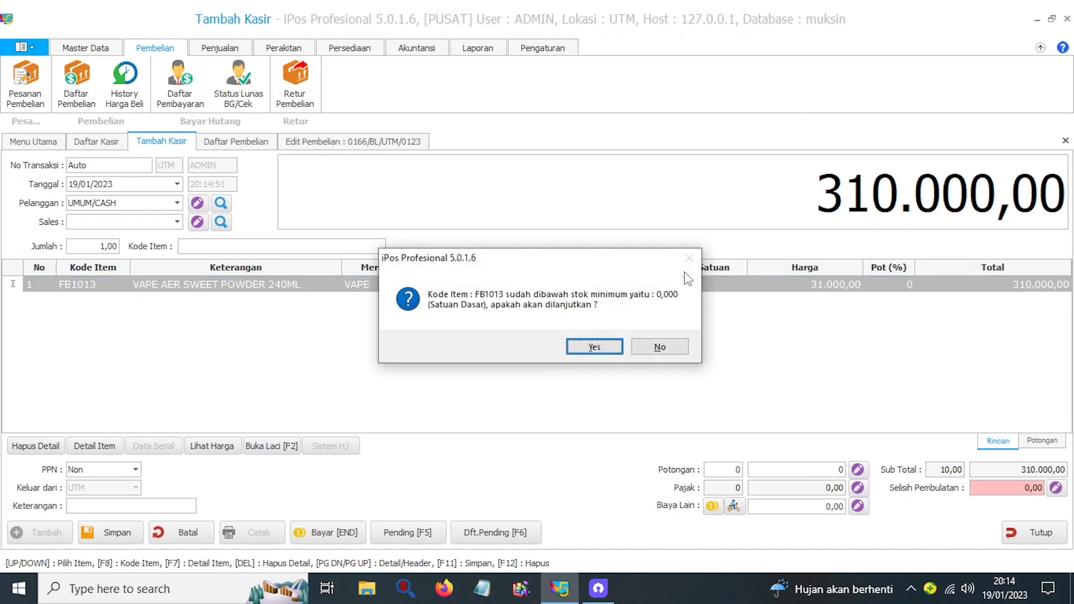
key("Return")
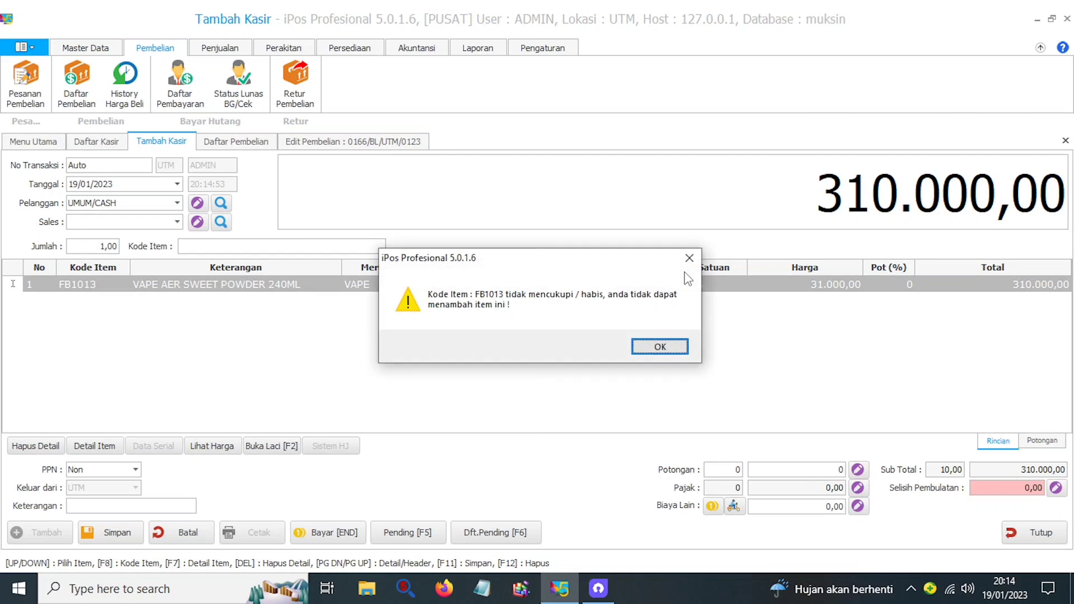
left_click(650, 344)
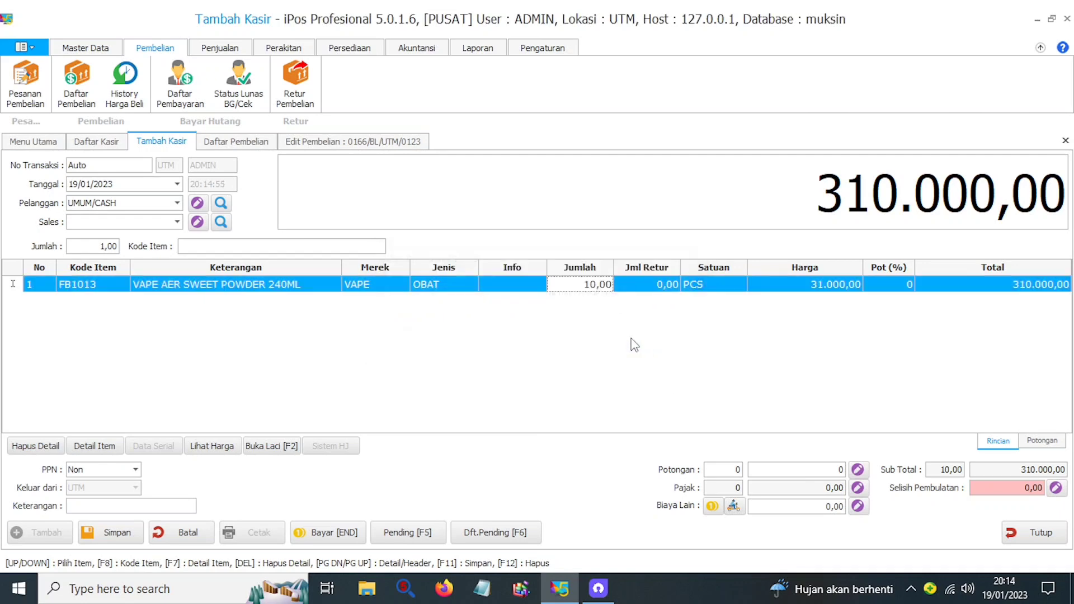
Step: Return to the saved purchase 0166/BL/UTM/0123, set the quantity of the FB1013 line to 20 and save the change
left_click(345, 142)
left_click(643, 260)
type("20,00")
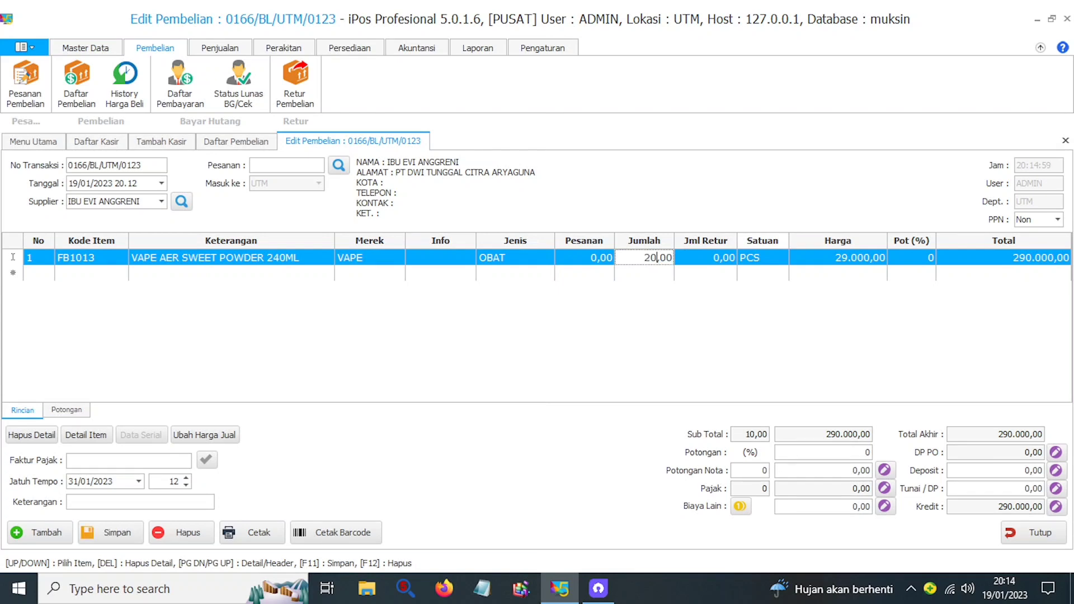
left_click(115, 532)
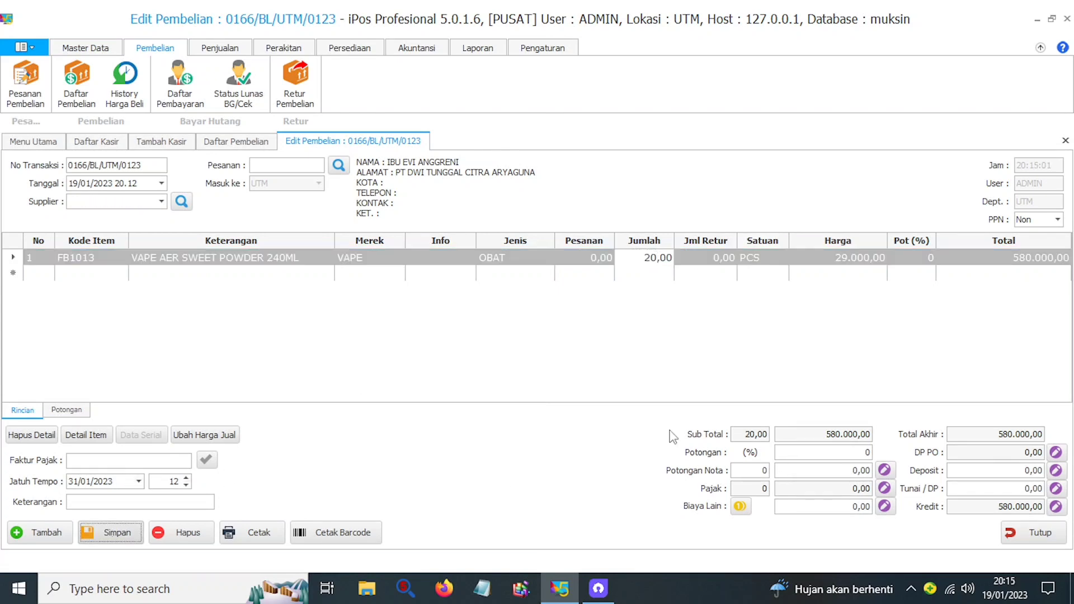
left_click(646, 349)
Step: Go back to the cashier sale, set the FB1013 quantity to 11 and check its unit price
left_click(161, 143)
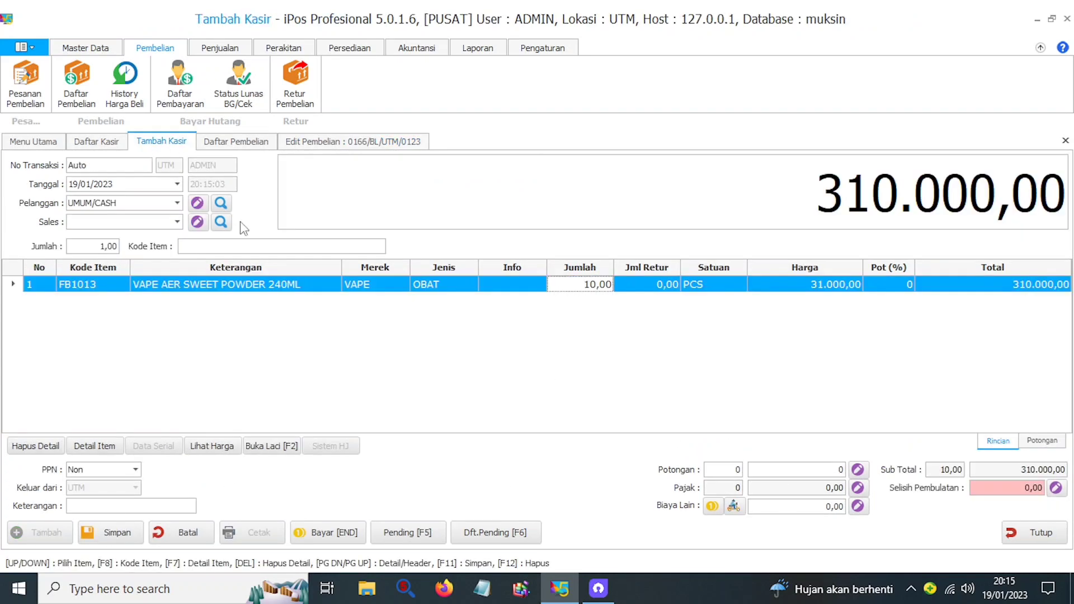
left_click(571, 284)
type("11")
key("Return")
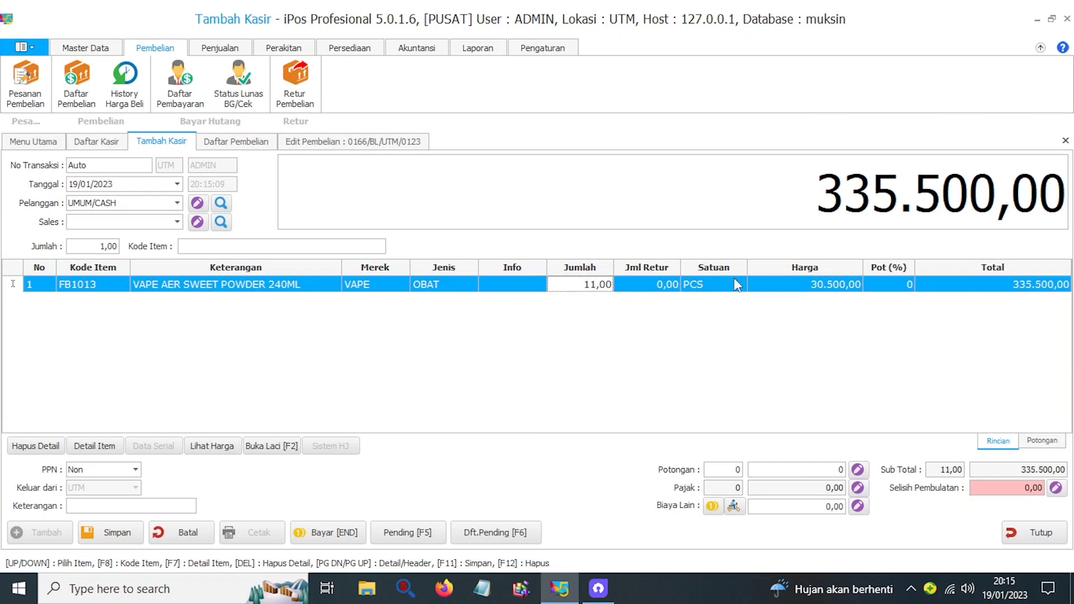
left_click(775, 370)
left_click(801, 287)
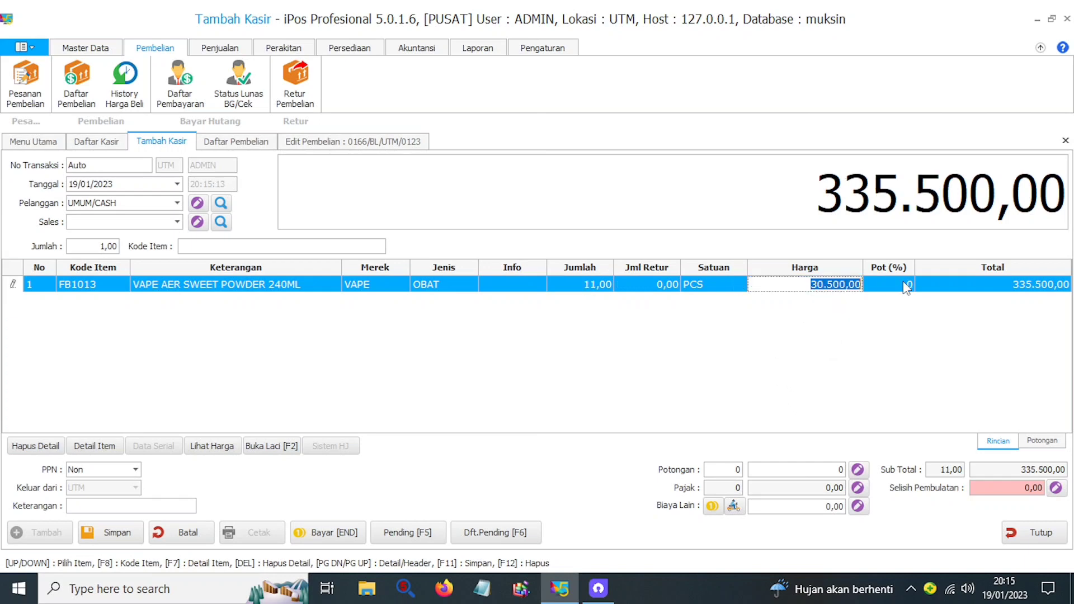
left_click(628, 327)
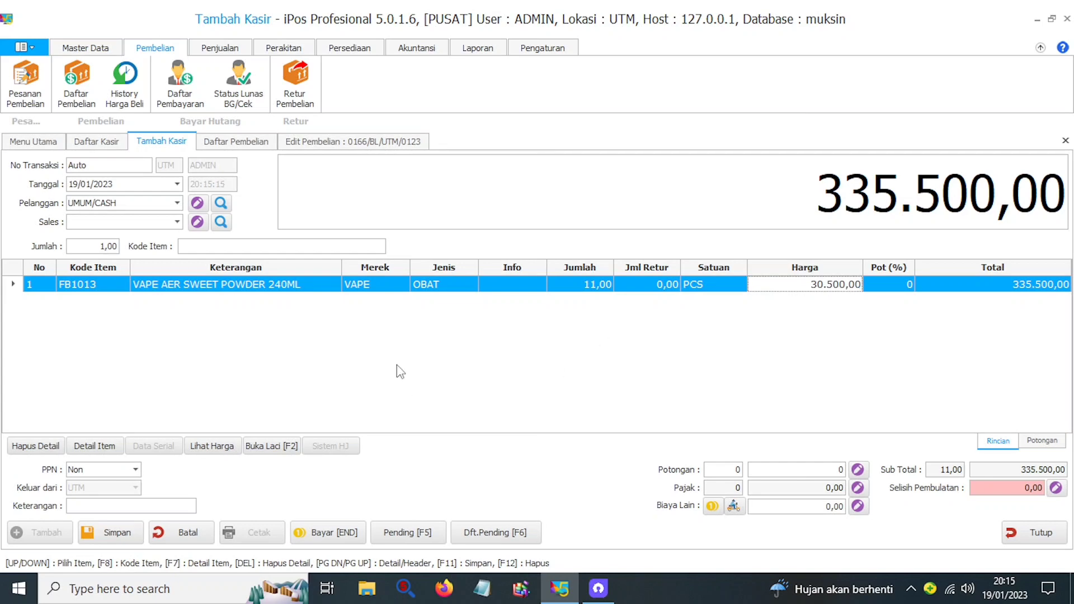
left_click(248, 243)
left_click(417, 384)
left_click(290, 244)
left_click(374, 343)
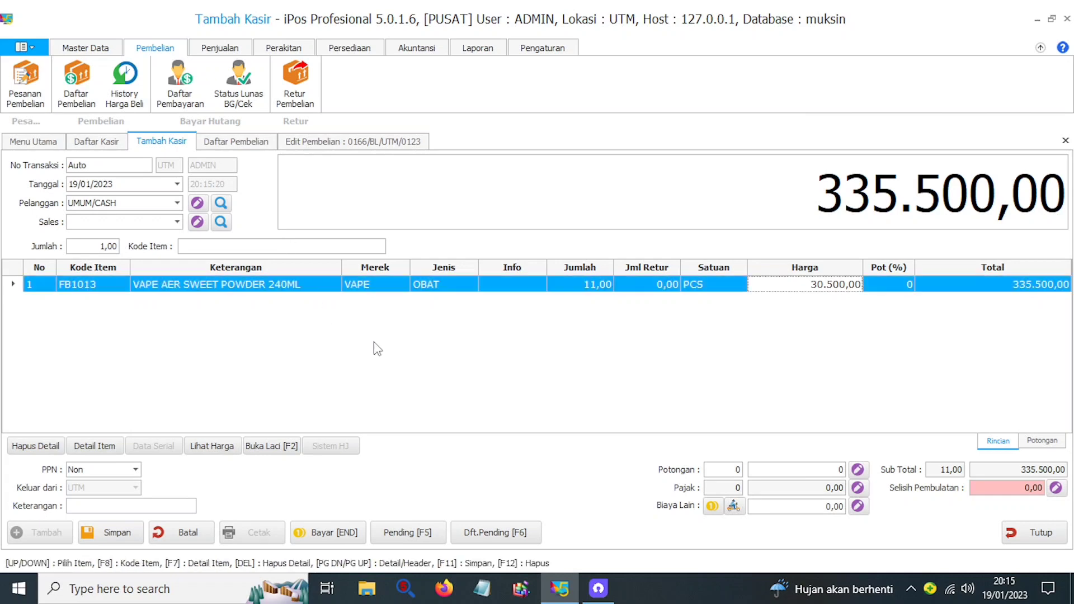
left_click(307, 246)
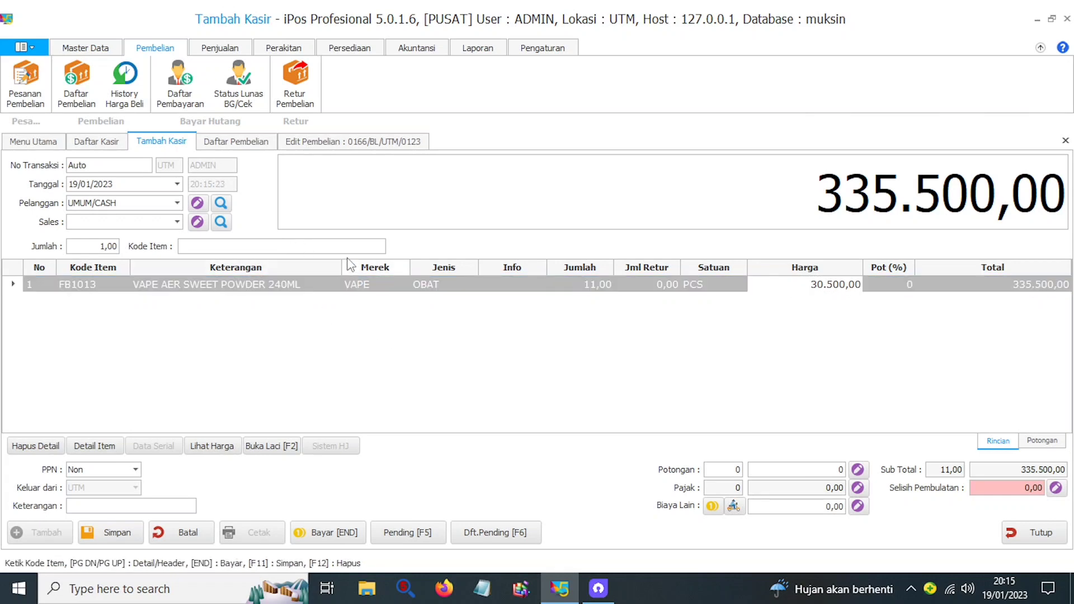
left_click(530, 372)
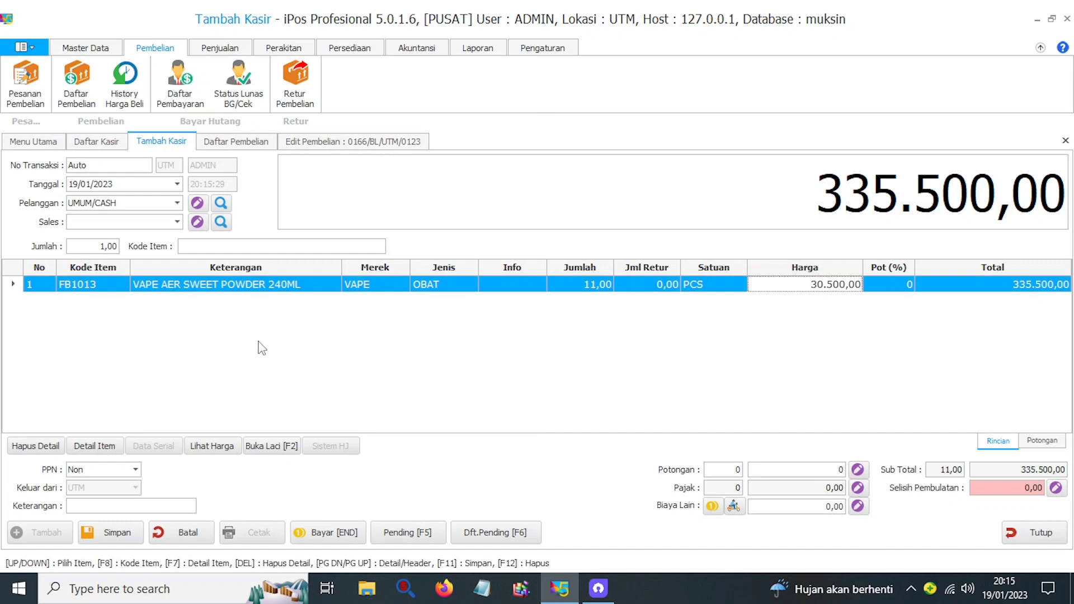
left_click(283, 244)
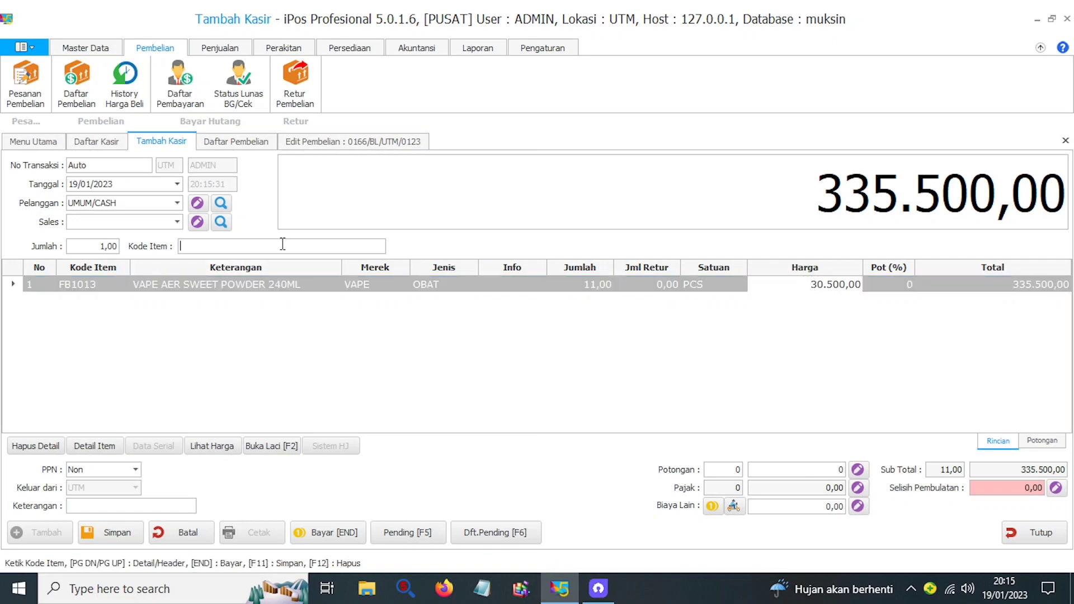
left_click(562, 365)
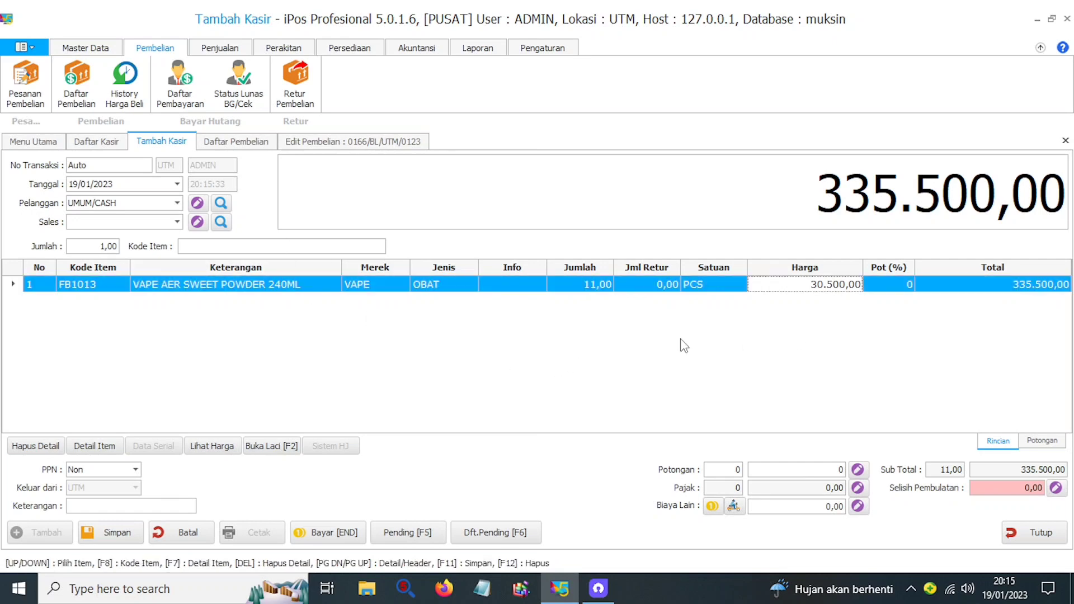
left_click(300, 243)
left_click(377, 363)
left_click(303, 246)
left_click(334, 317)
left_click(307, 246)
left_click(359, 331)
left_click(270, 246)
left_click(329, 348)
left_click(269, 246)
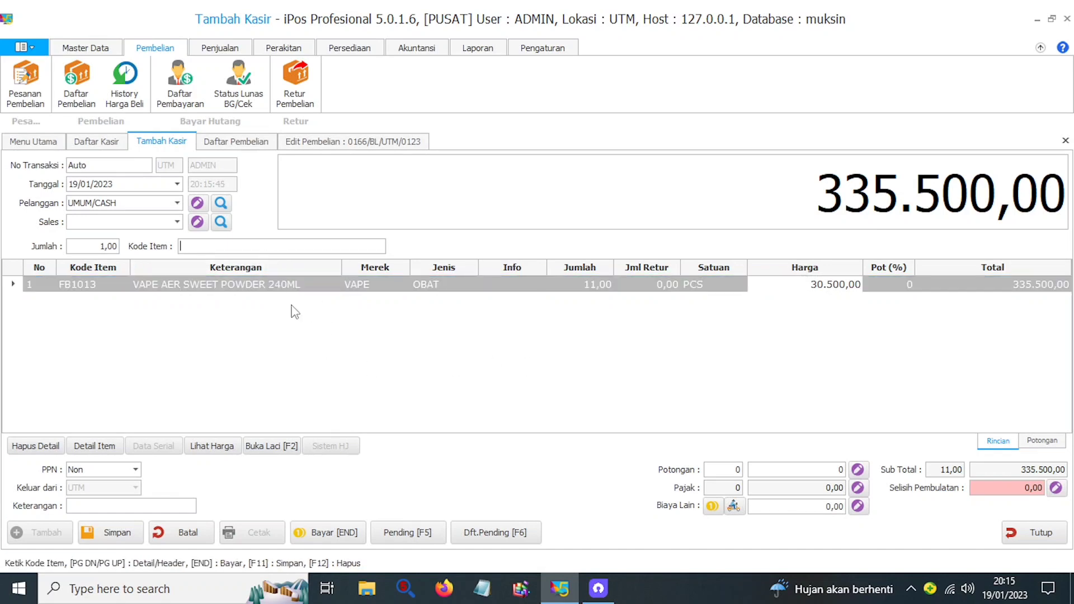
left_click(352, 355)
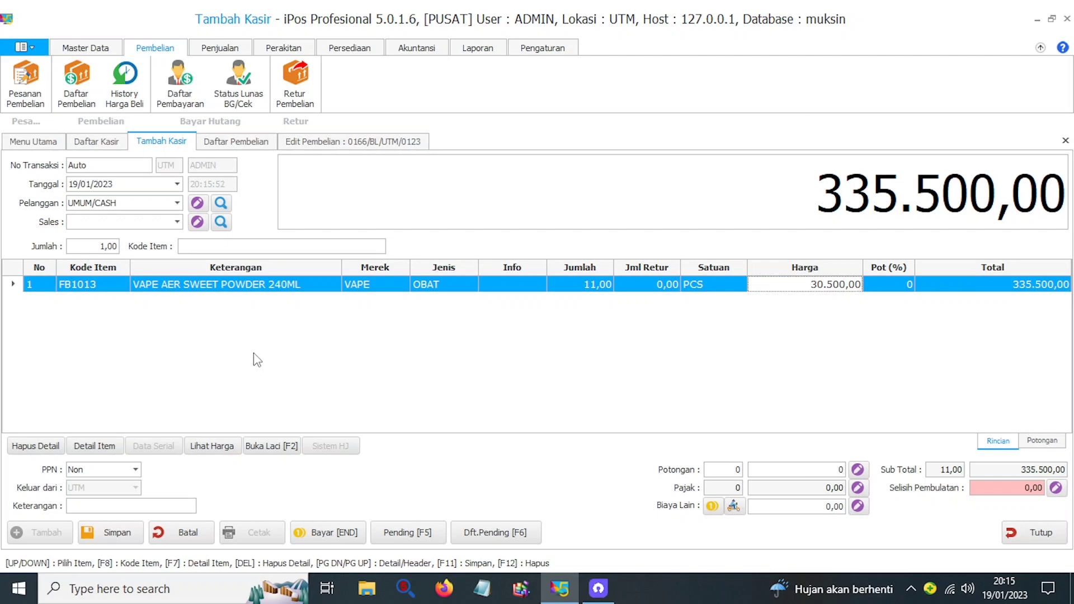
left_click(312, 249)
left_click(384, 332)
left_click(278, 252)
left_click(378, 374)
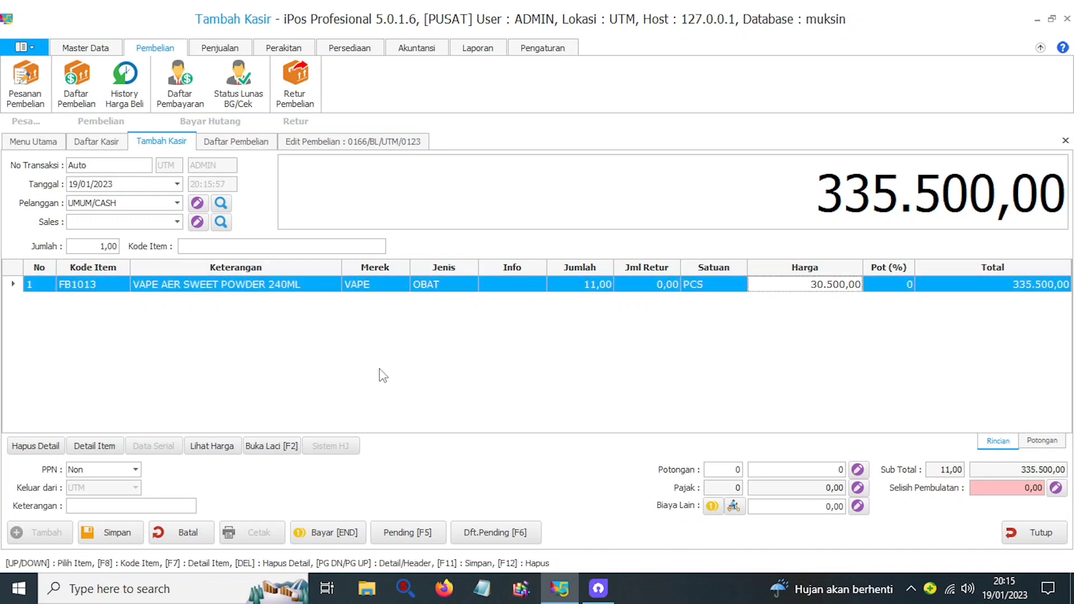
left_click(275, 248)
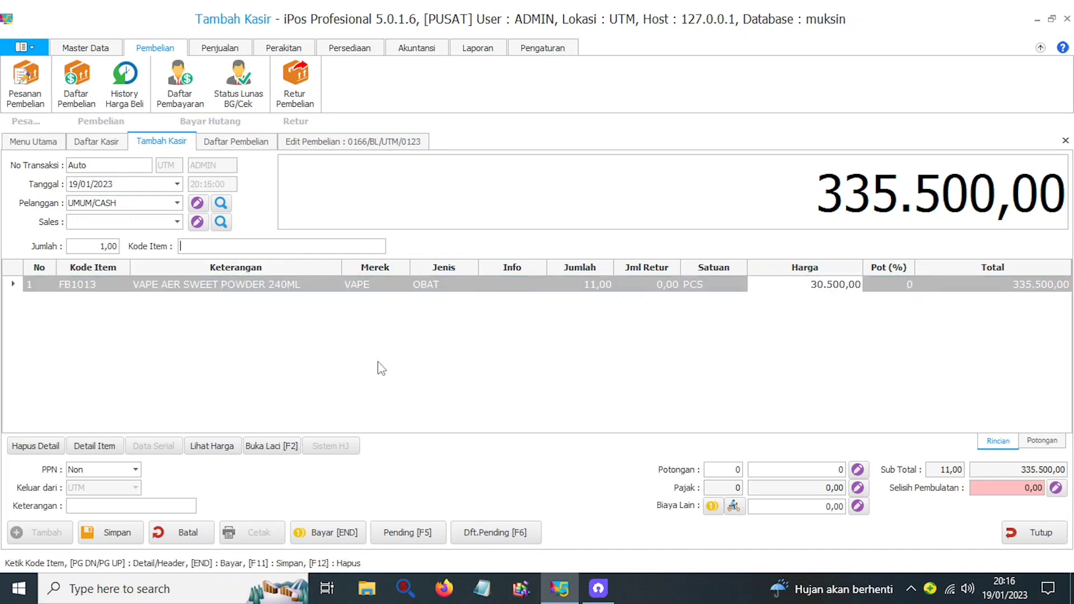
left_click(444, 364)
left_click(231, 246)
left_click(356, 353)
left_click(299, 247)
left_click(376, 331)
left_click(289, 245)
left_click(333, 302)
left_click(257, 244)
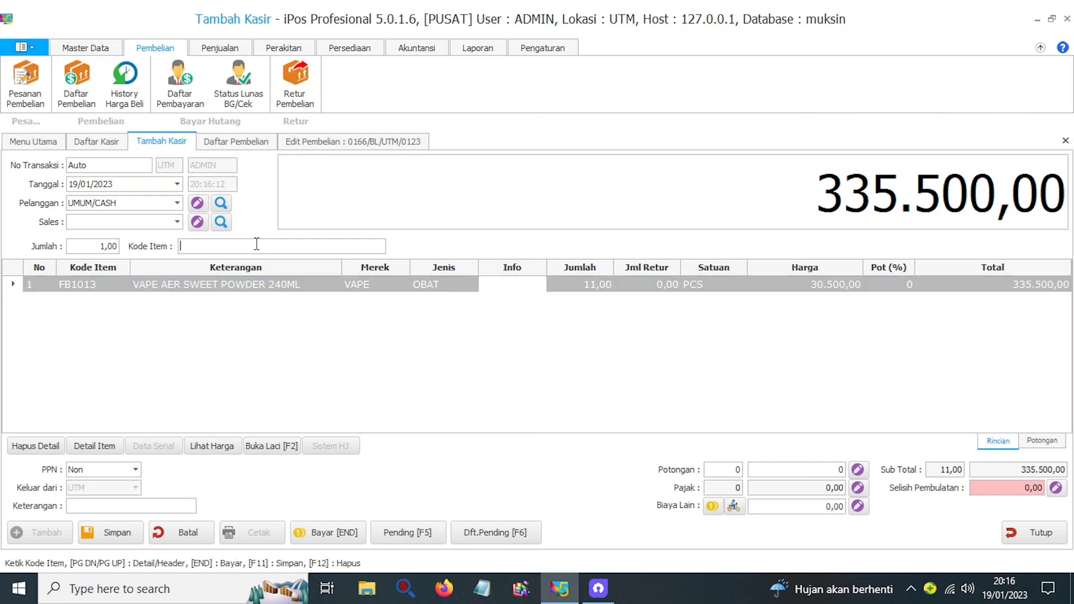
left_click(359, 356)
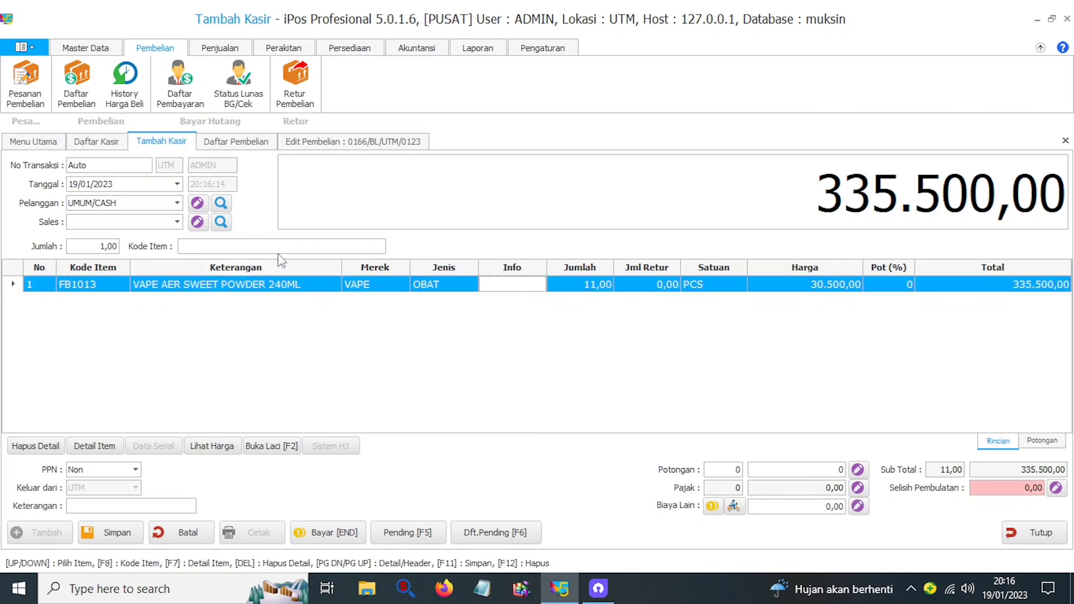
left_click(277, 246)
left_click(366, 357)
left_click(317, 248)
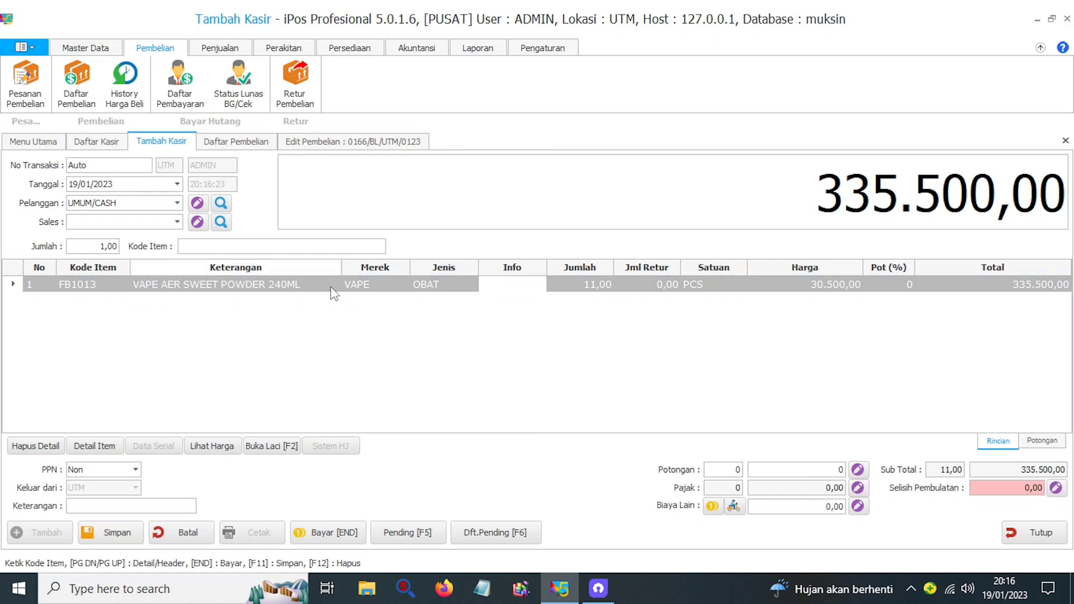
left_click(380, 336)
left_click(205, 245)
left_click(265, 325)
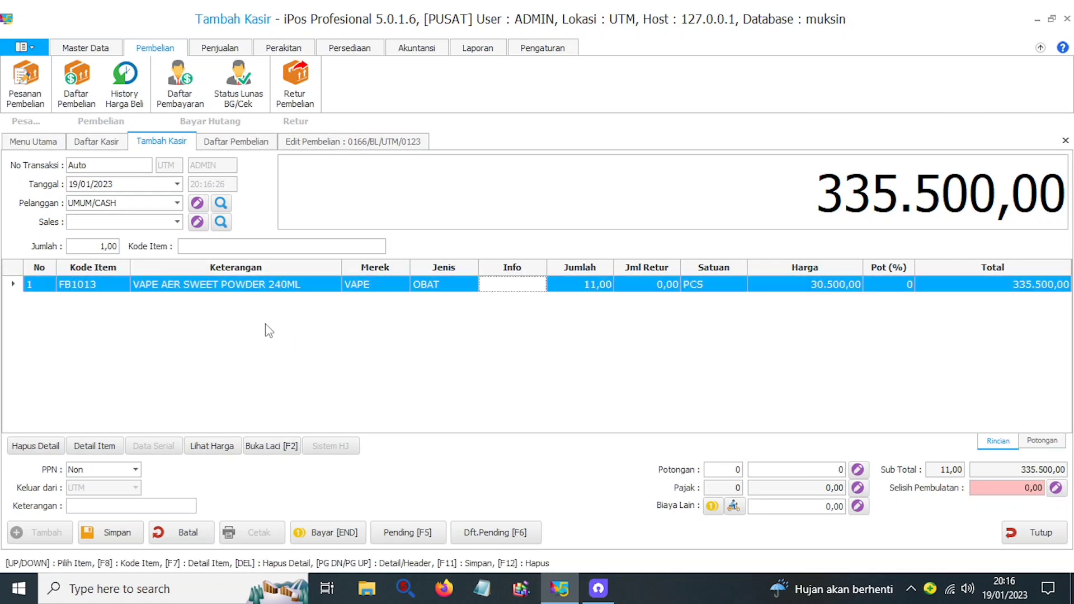
left_click(248, 247)
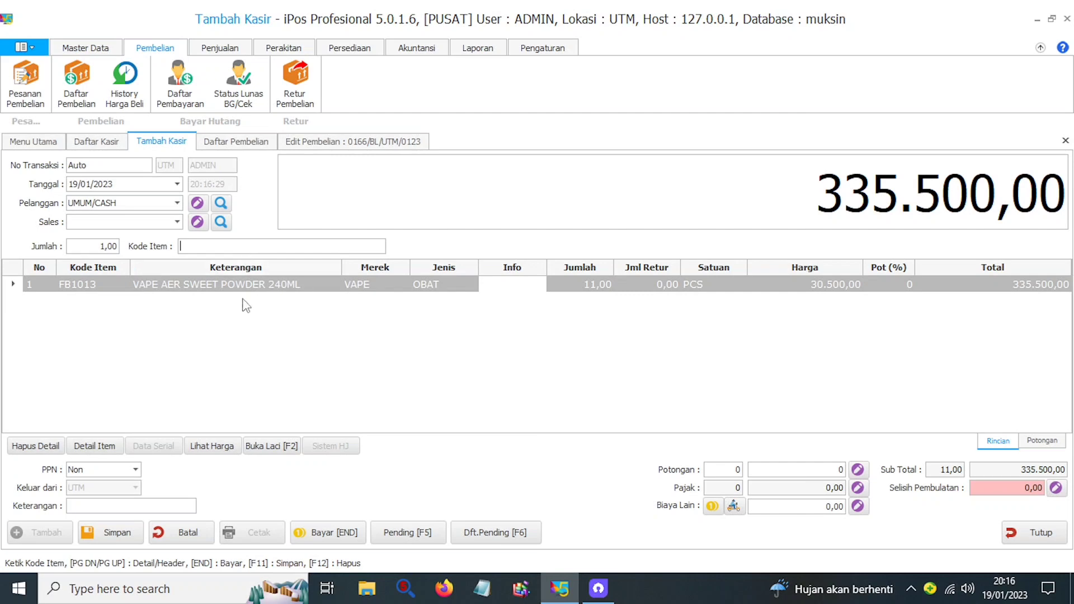